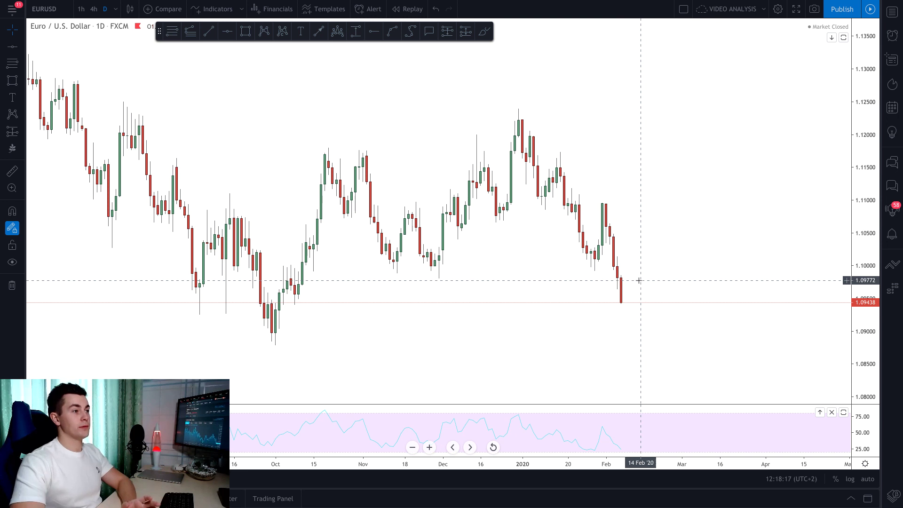
Draw a horizontal line at about 1.0999 and a thin rectangle around it from 31 Oct '19 to 31 Mar '20.
click(220, 37)
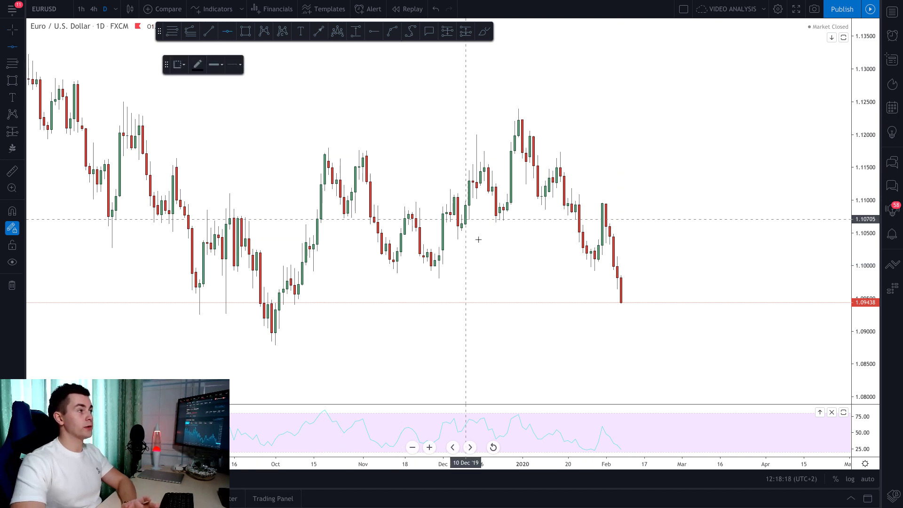
click(493, 266)
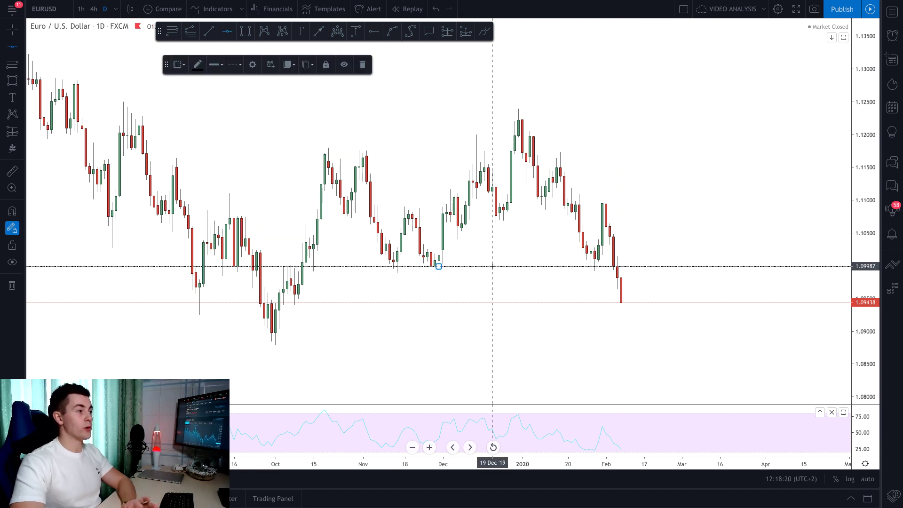
click(245, 31)
click(359, 262)
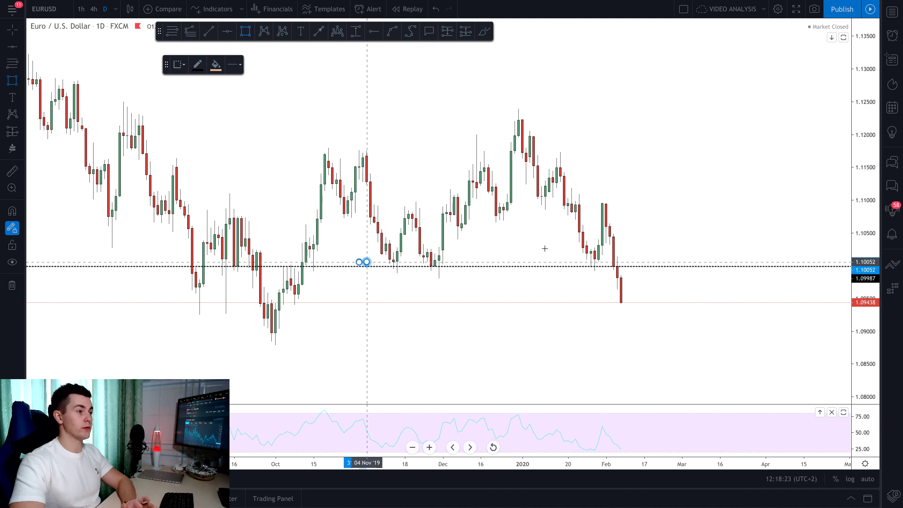
click(761, 270)
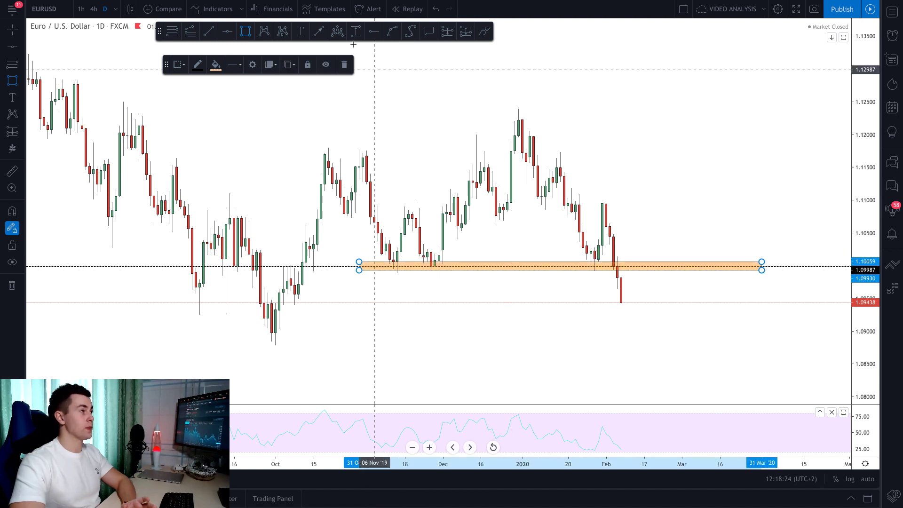
Draw a short arrow pointing up at the late January 2020 low, just below the orange zone.
click(318, 31)
click(579, 300)
click(595, 275)
click(595, 269)
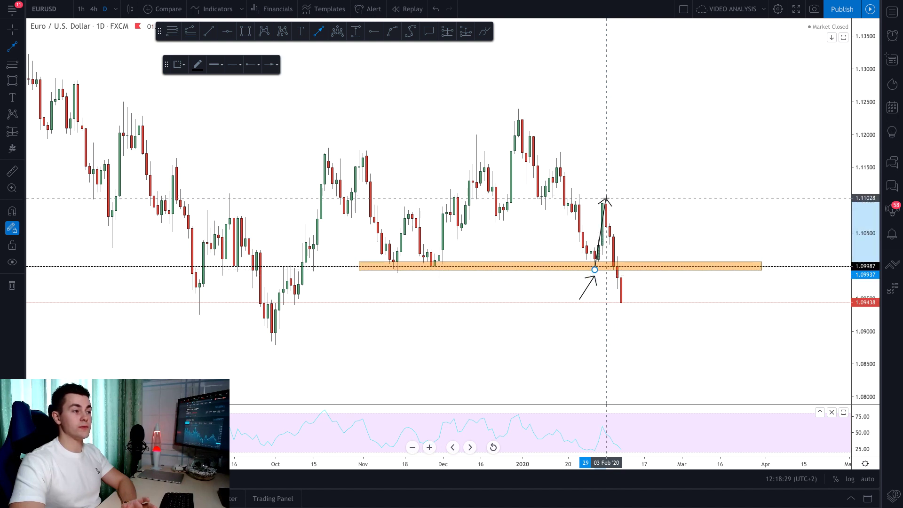
key(Escape)
scroll(623, 295, up, 1)
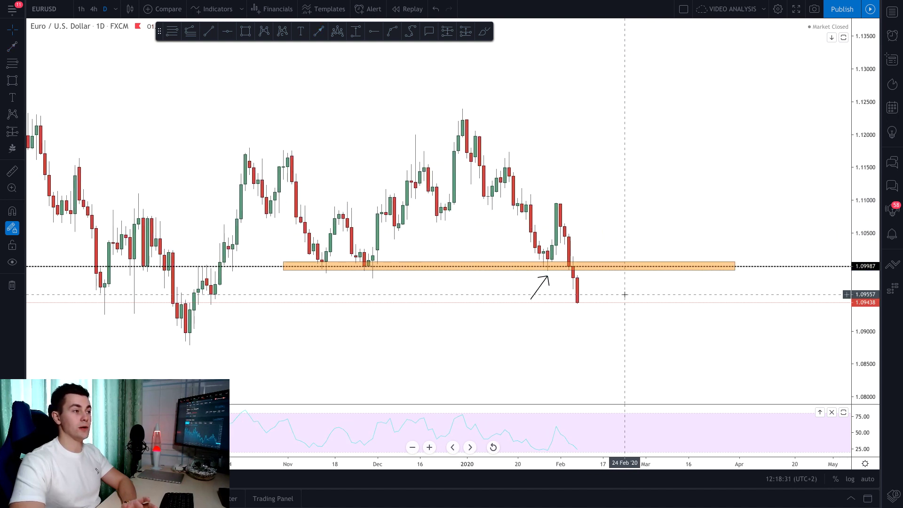
Draw two descending trend lines, from the 31 Dec '19 high to about 1.0837 and from the 3 Jan '20 low to about 1.0832.
click(209, 32)
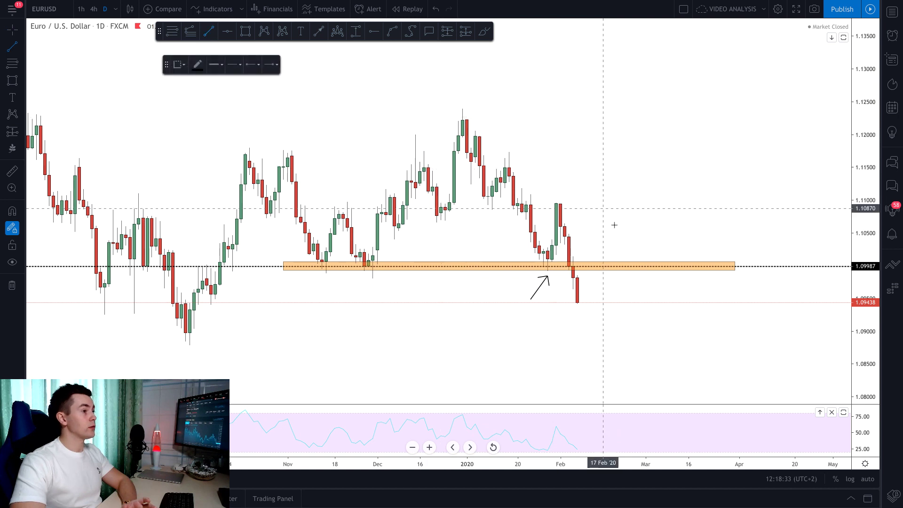
click(462, 107)
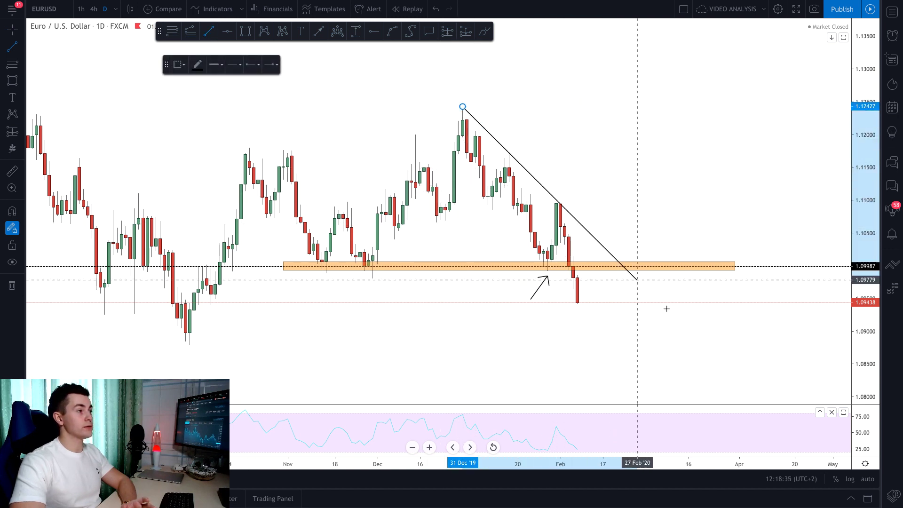
click(739, 372)
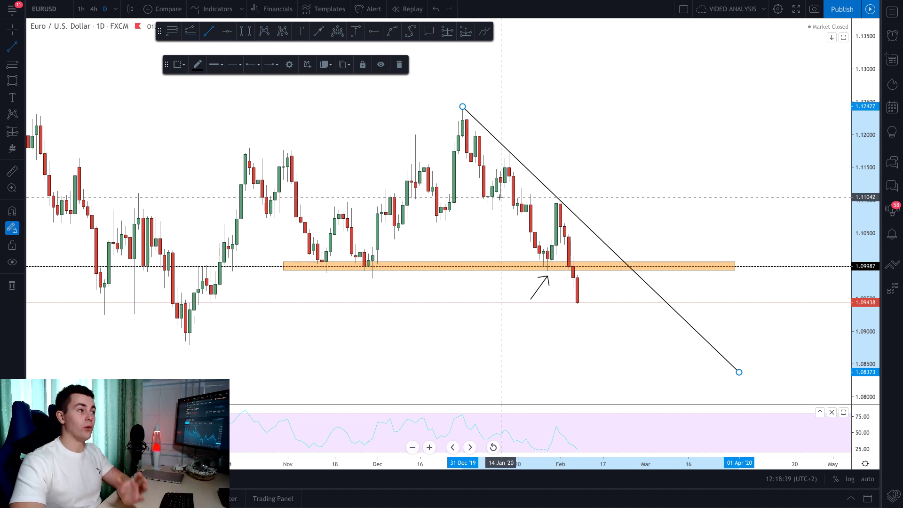
click(471, 183)
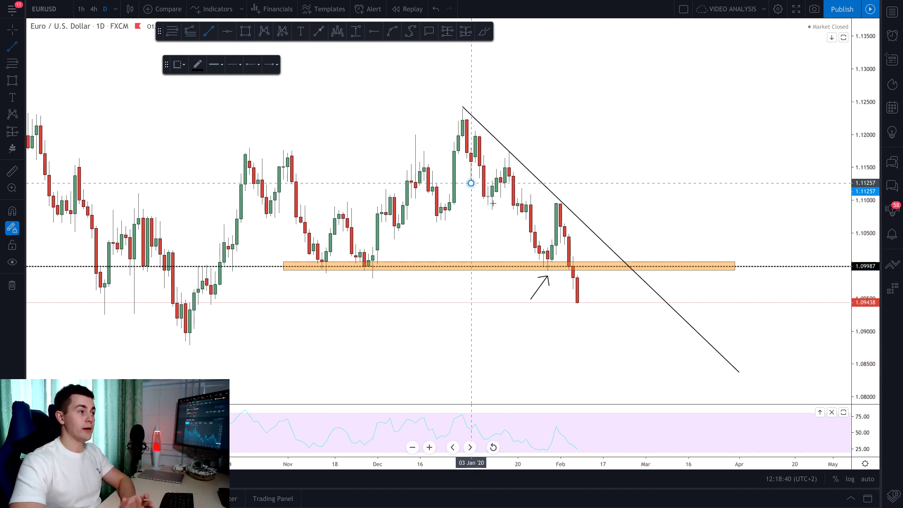
click(640, 376)
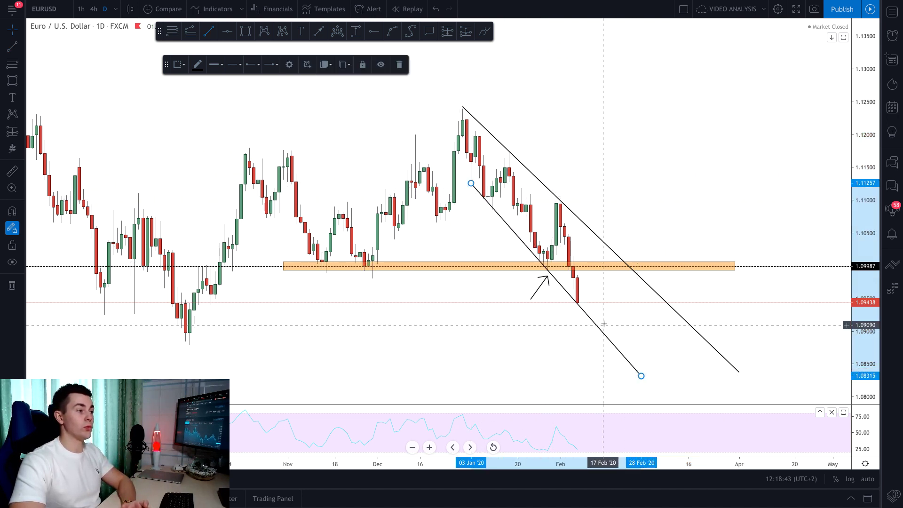
Draw horizontal lines at about 1.0930 and 1.0881 and fill the band between them with a rectangle extending to 1 Apr '20.
drag(620, 306, 691, 311)
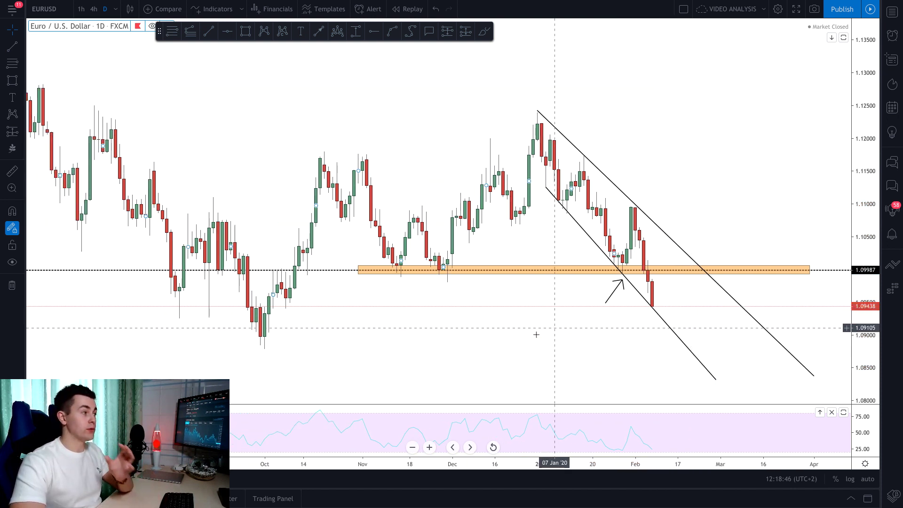
click(227, 31)
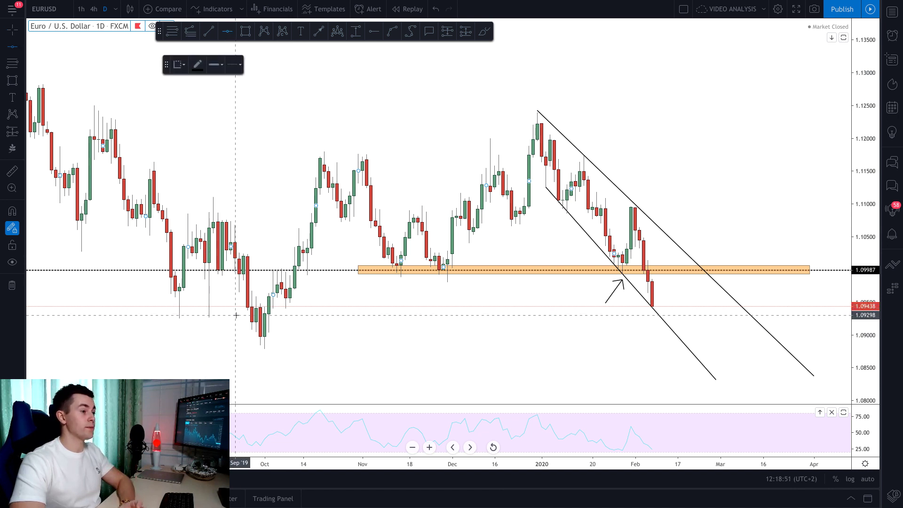
click(236, 315)
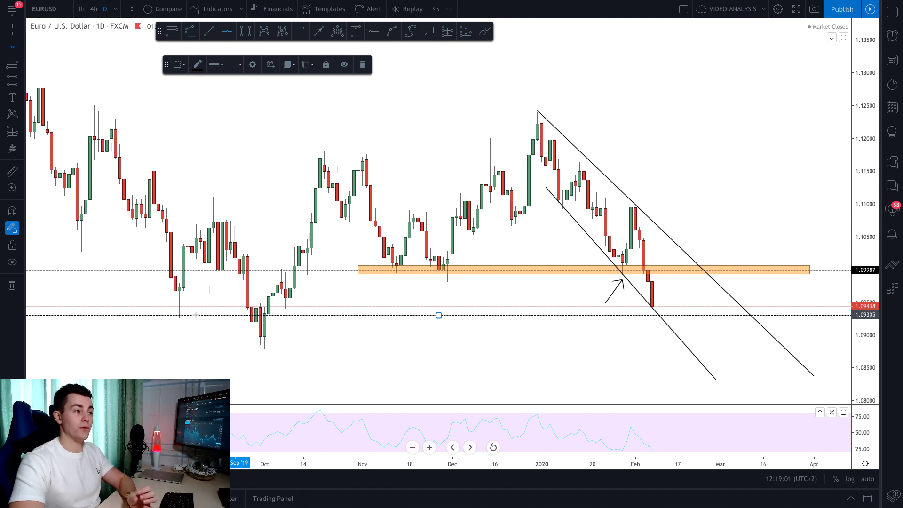
click(238, 346)
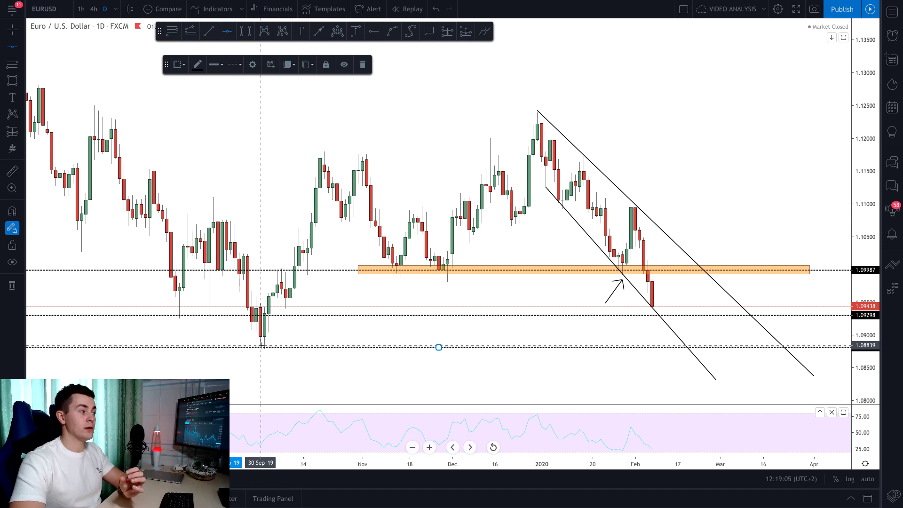
click(246, 32)
mouse_move(150, 316)
mouse_down()
mouse_move(746, 323)
mouse_move(815, 348)
mouse_up()
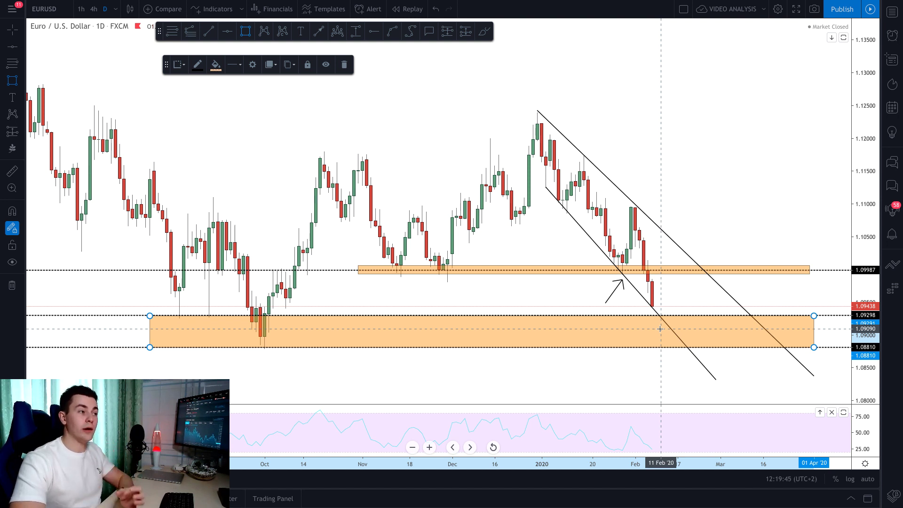
Trace the swing from the mid-January high to the 29 Jan low and up to 3 Feb, and copy the falling leg onto the 3 Feb high.
click(210, 31)
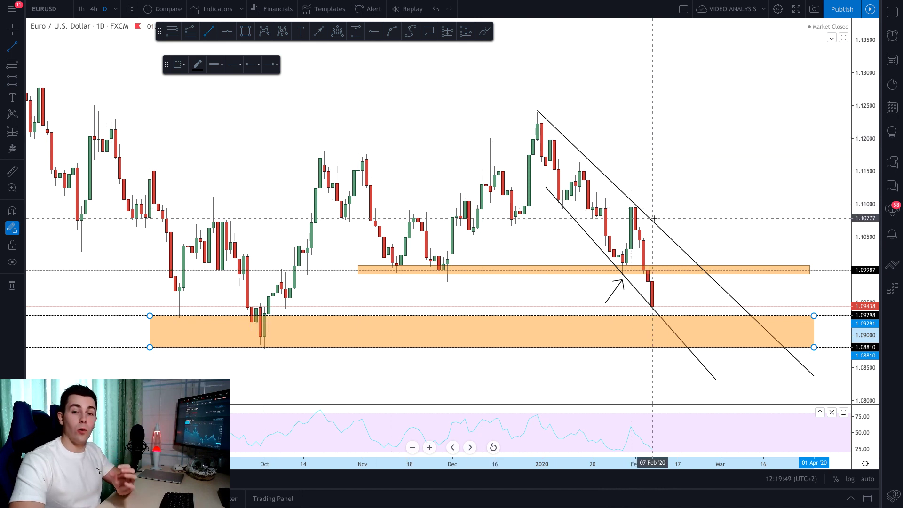
click(584, 154)
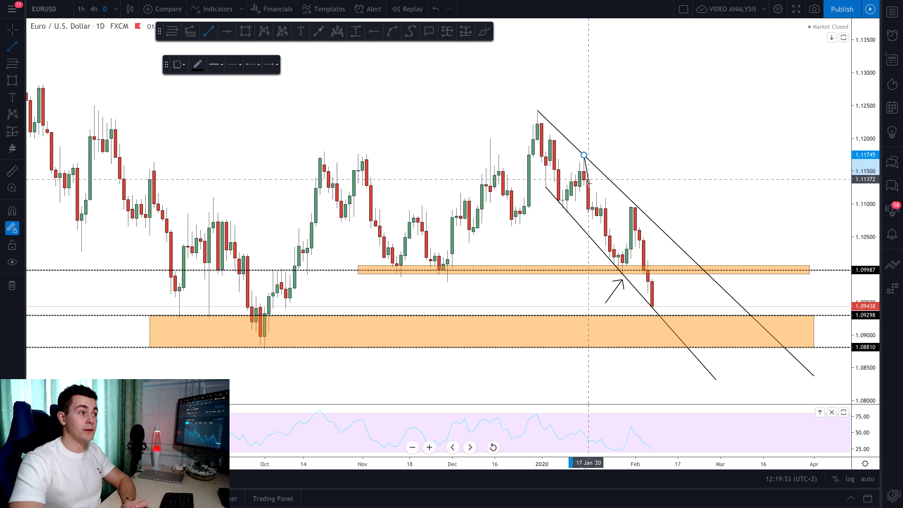
click(622, 275)
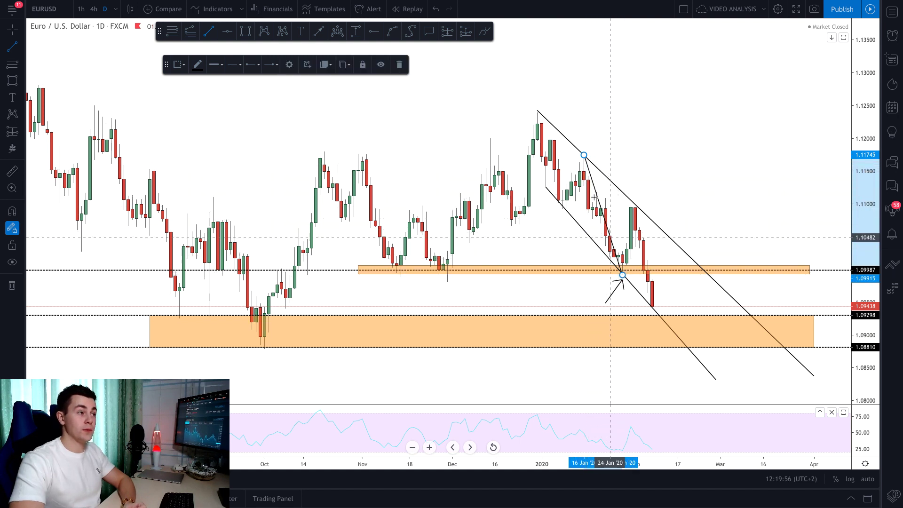
click(623, 275)
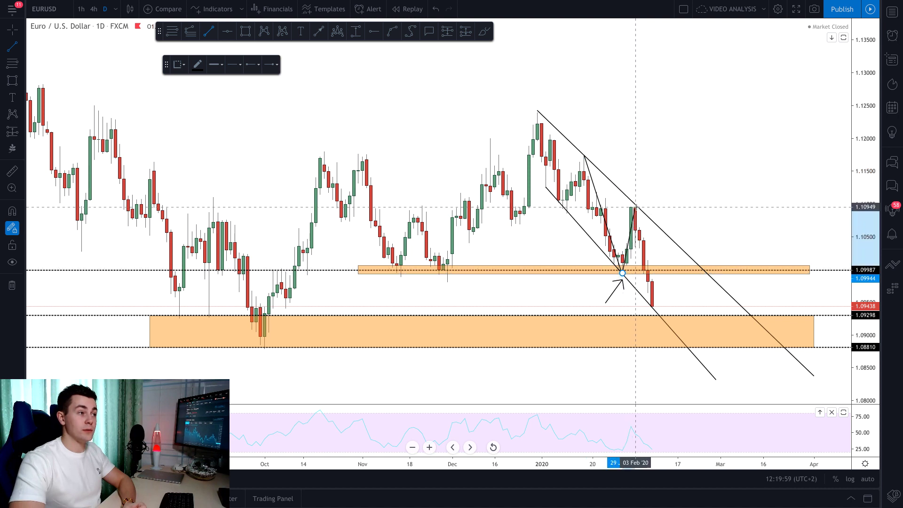
click(635, 207)
click(592, 177)
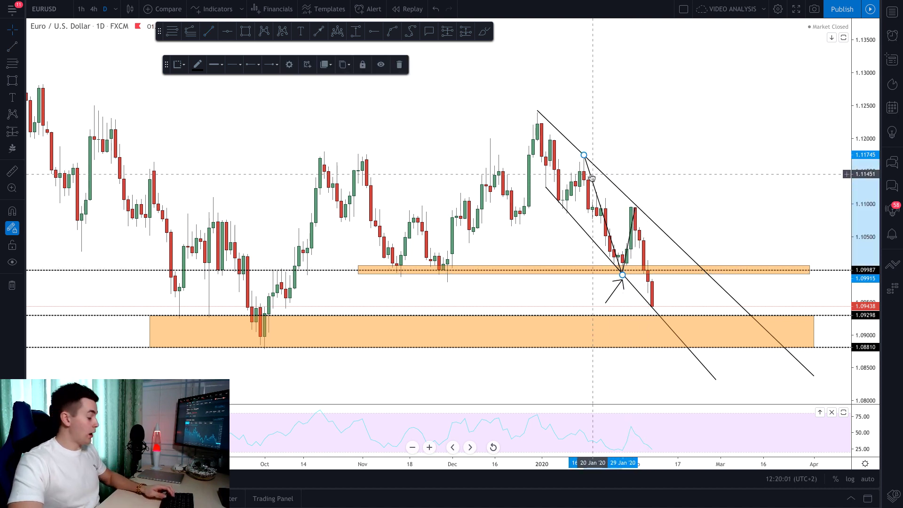
drag(592, 177, 636, 226)
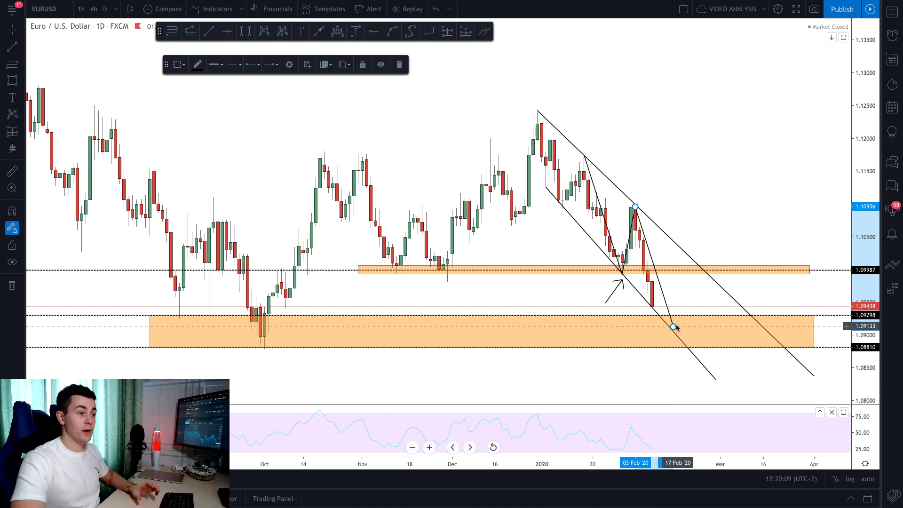
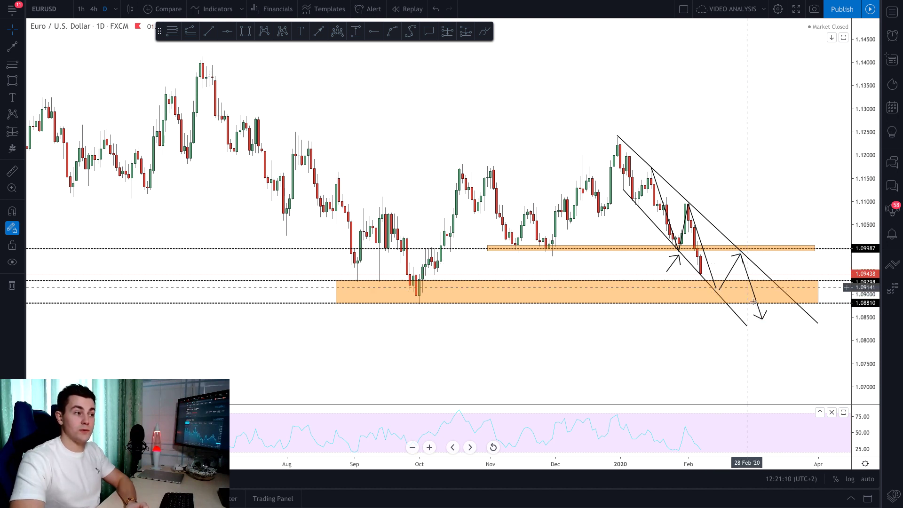
Draw a short upward arrow beneath the low at the start of October 2019, below the lower orange zone.
drag(710, 187, 677, 188)
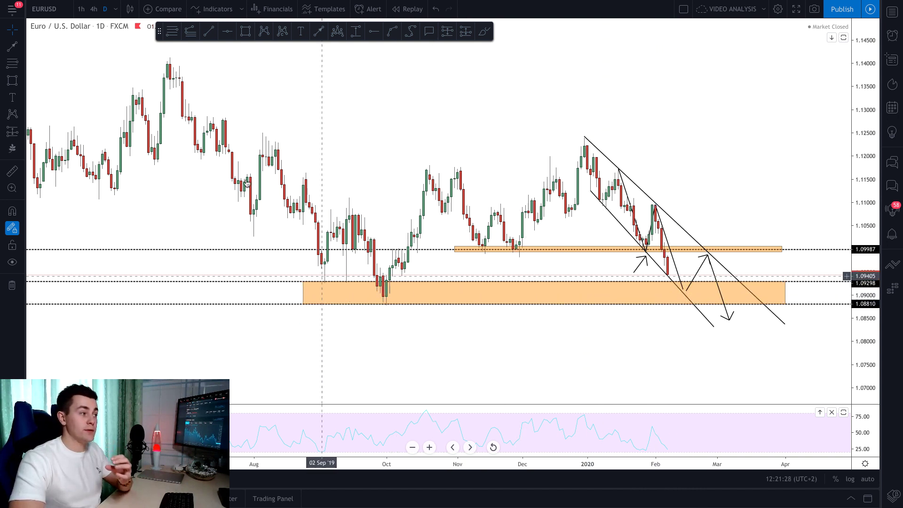
click(319, 31)
drag(380, 336, 383, 310)
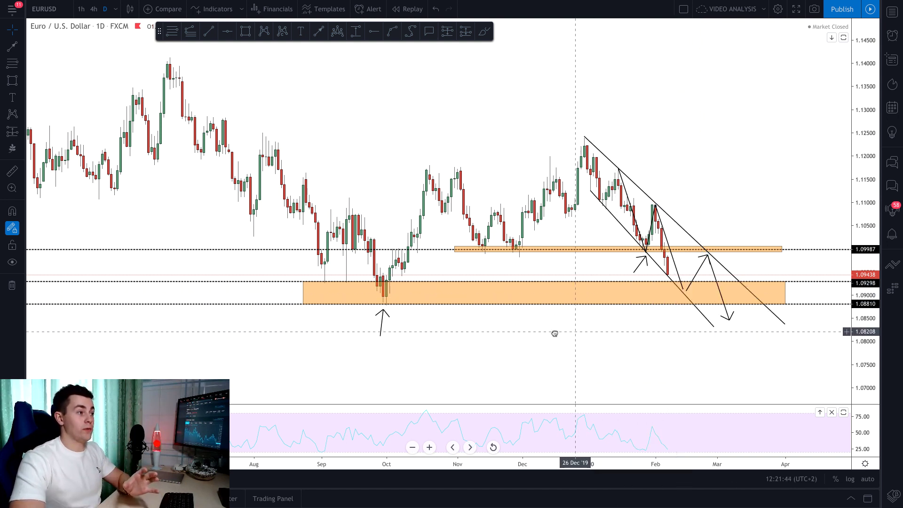
drag(554, 332, 476, 326)
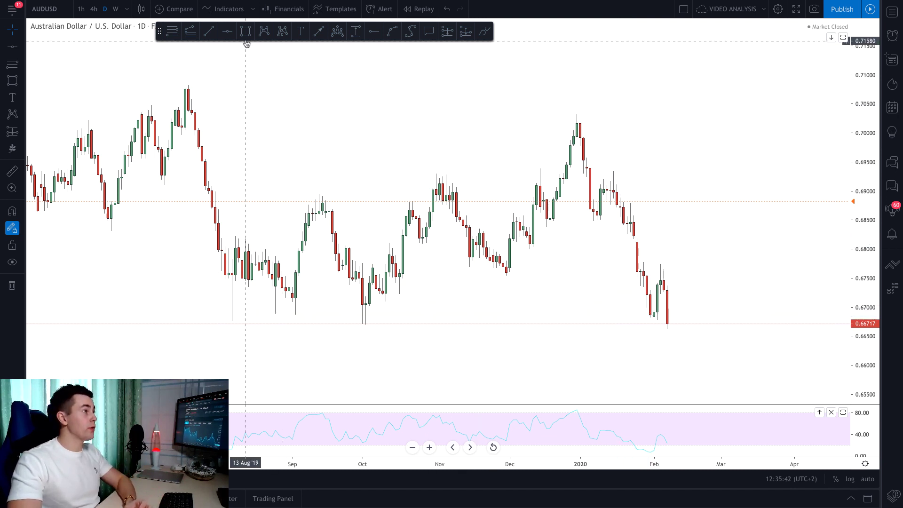
On the AUDUSD daily chart, draw a horizontal line at about 0.6685 and an arrow pointing at the 31 Jan '20 low.
click(227, 31)
click(652, 316)
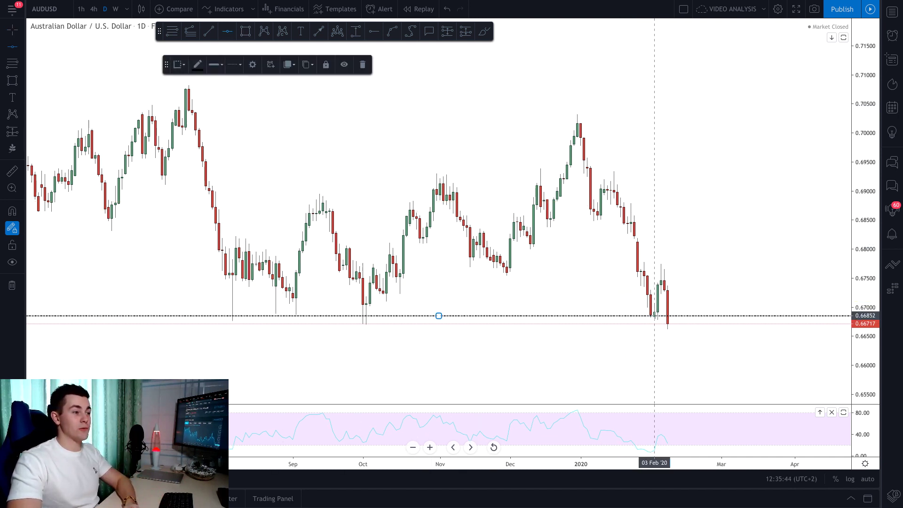
click(319, 31)
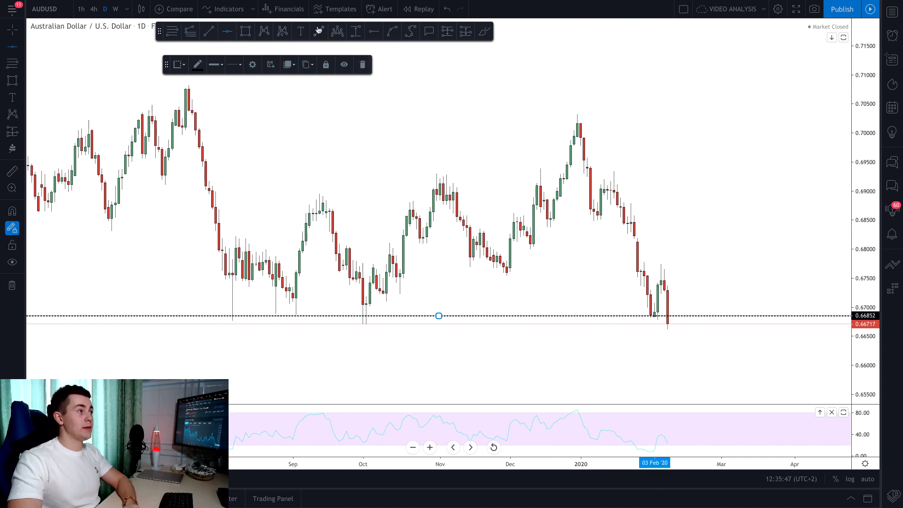
click(631, 337)
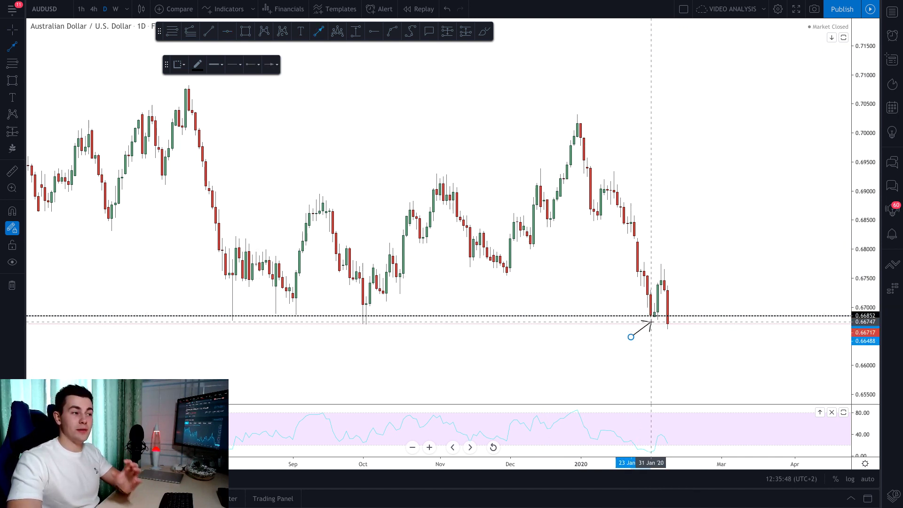
click(650, 322)
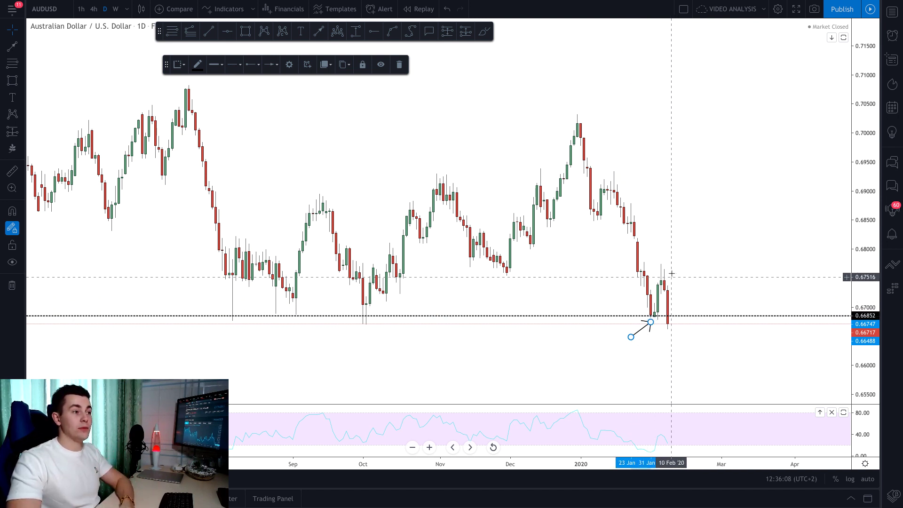
Draw a horizontal line at about 0.6762 and a thin rectangle around it from 4 Nov '19 to 11 Mar '20.
click(227, 31)
click(661, 271)
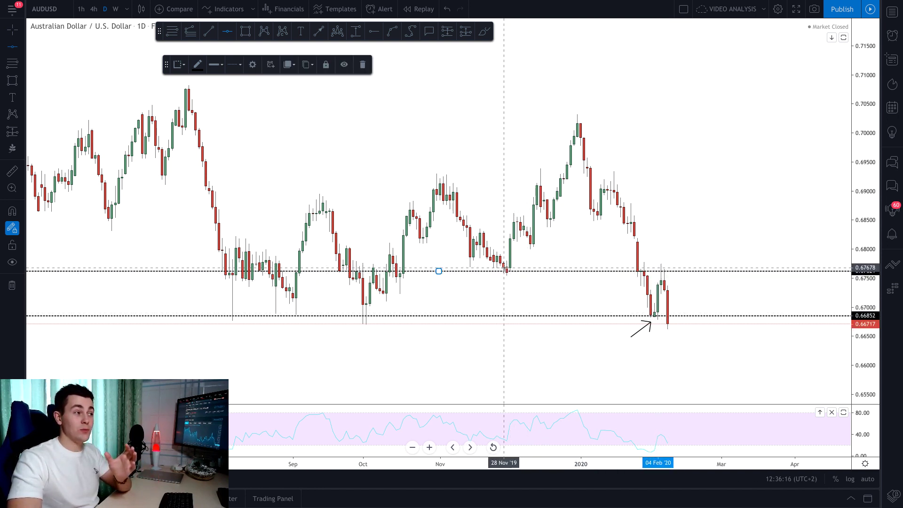
click(244, 31)
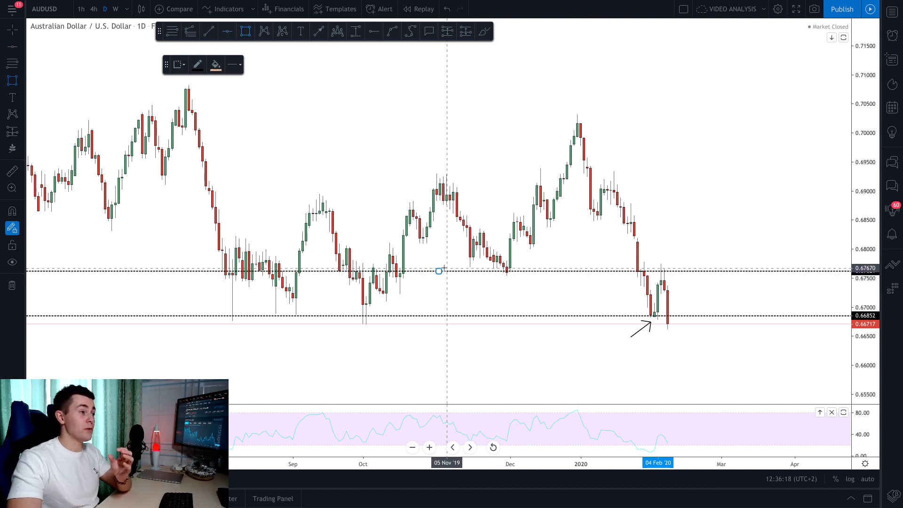
drag(444, 267, 745, 275)
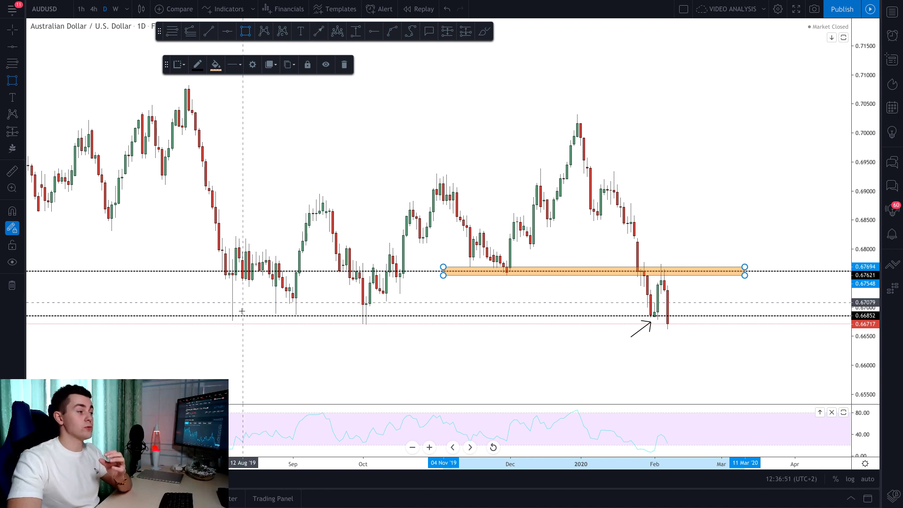
scroll(256, 317, down, 1)
scroll(255, 316, down, 2)
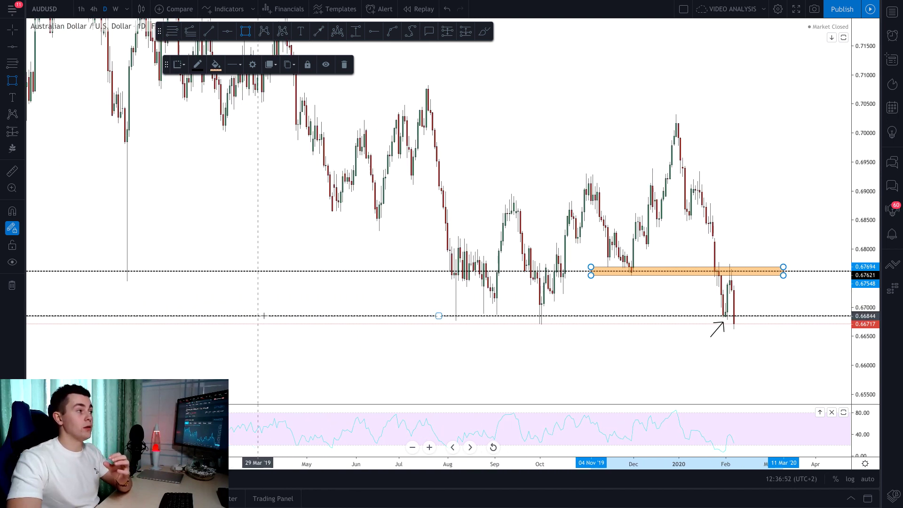
scroll(481, 313, up, 1)
scroll(482, 313, up, 2)
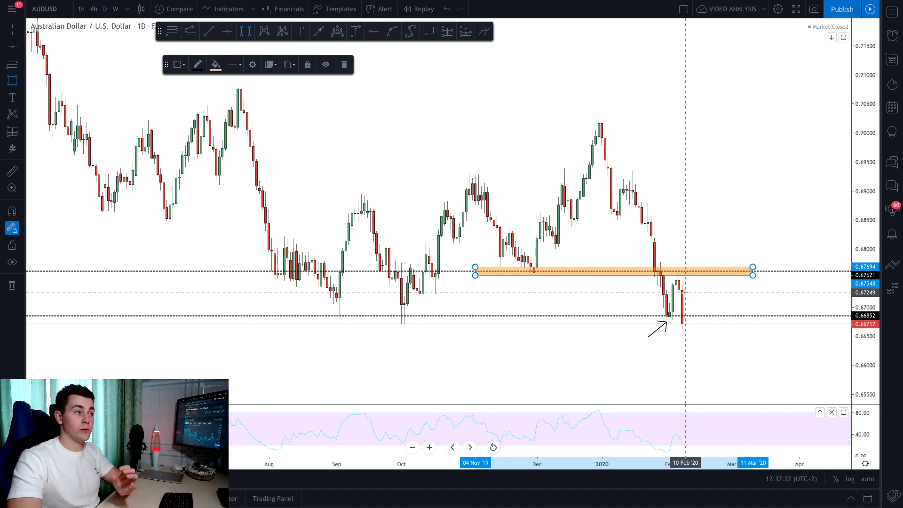
Switch AUDUSD to the weekly timeframe and draw a horizontal line at about 0.6326, near the lows before 2010.
click(868, 479)
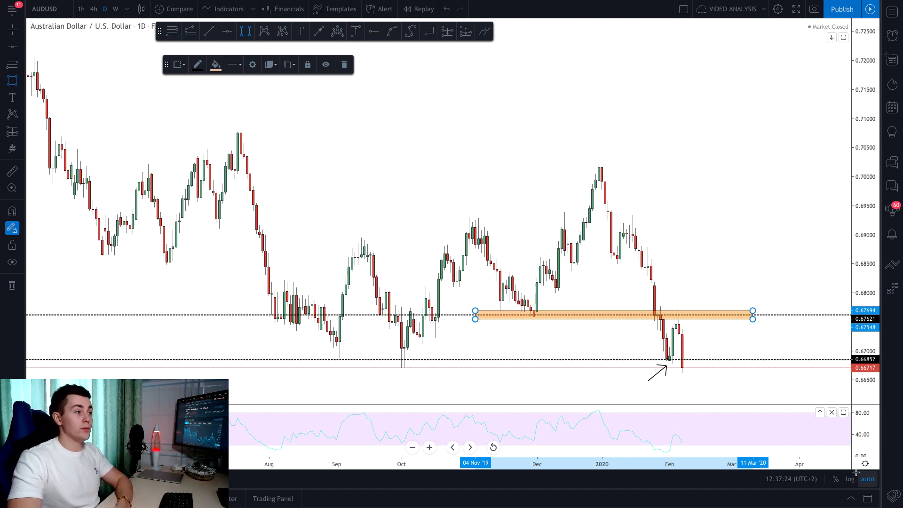
scroll(628, 334, down, 6)
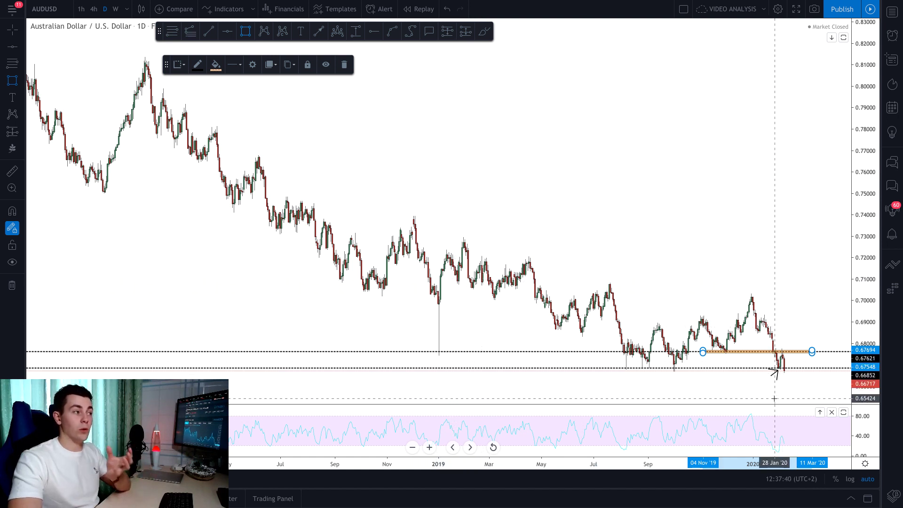
click(116, 9)
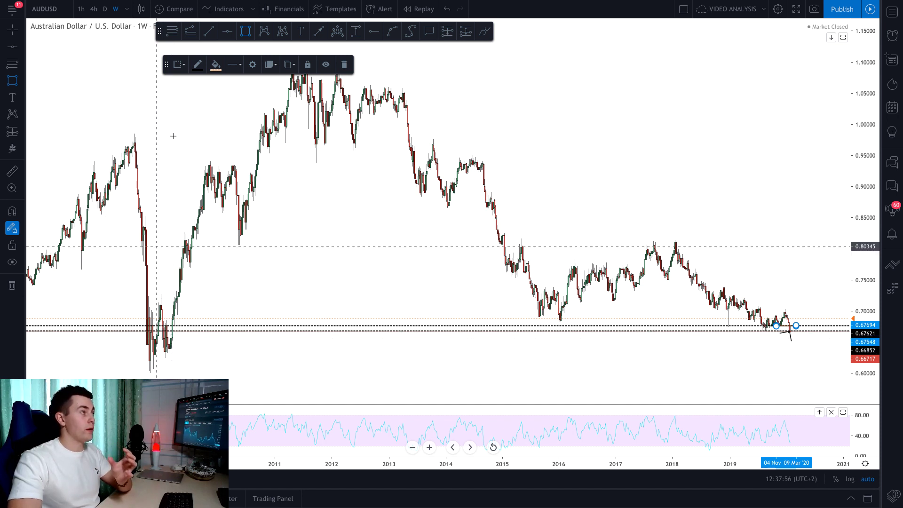
click(227, 31)
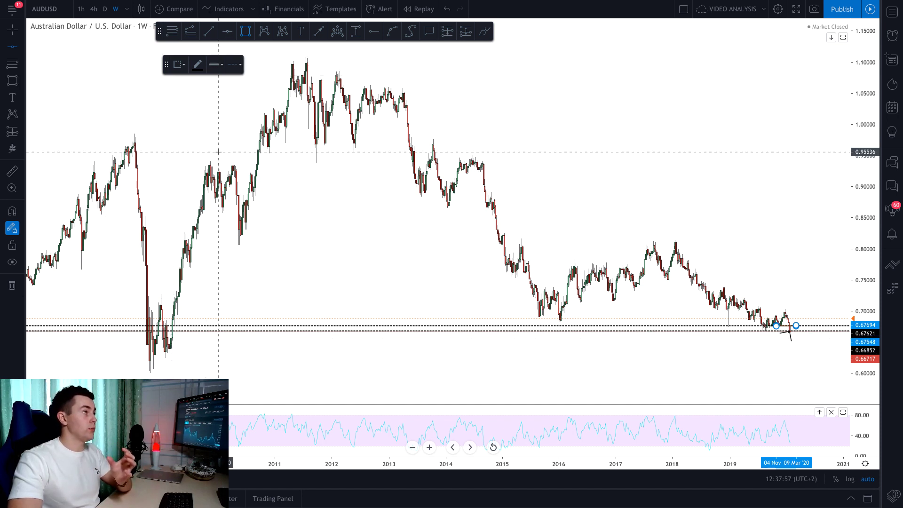
click(205, 353)
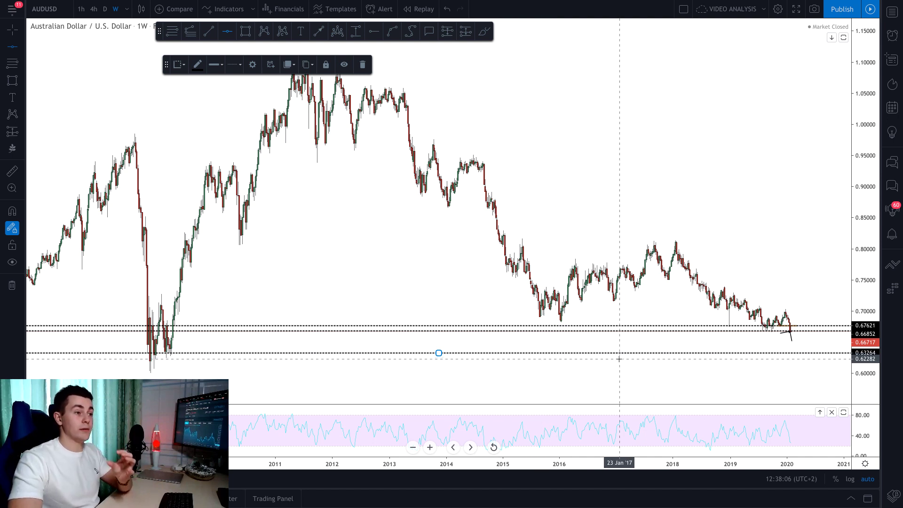
scroll(798, 330, up, 3)
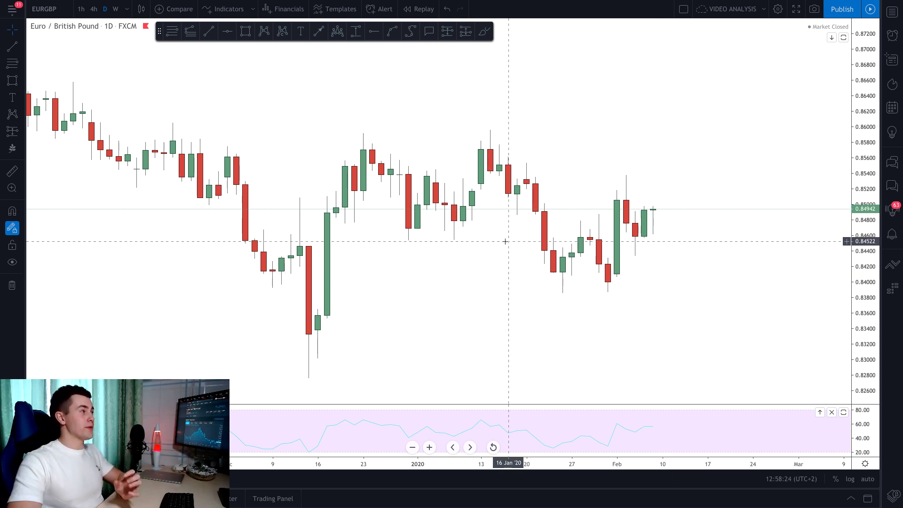
On the EURGBP daily chart, draw horizontal lines at about 0.8574, 0.8469 and 0.8401.
click(228, 32)
click(391, 147)
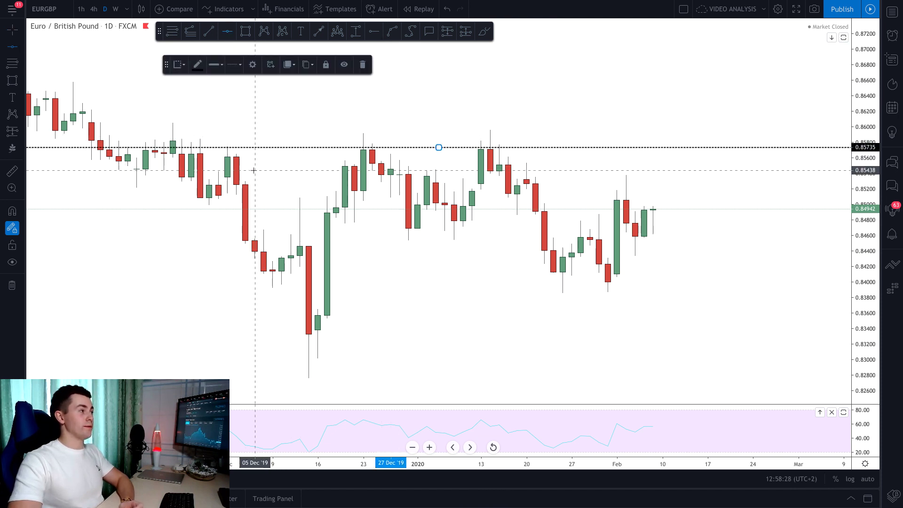
scroll(254, 170, down, 3)
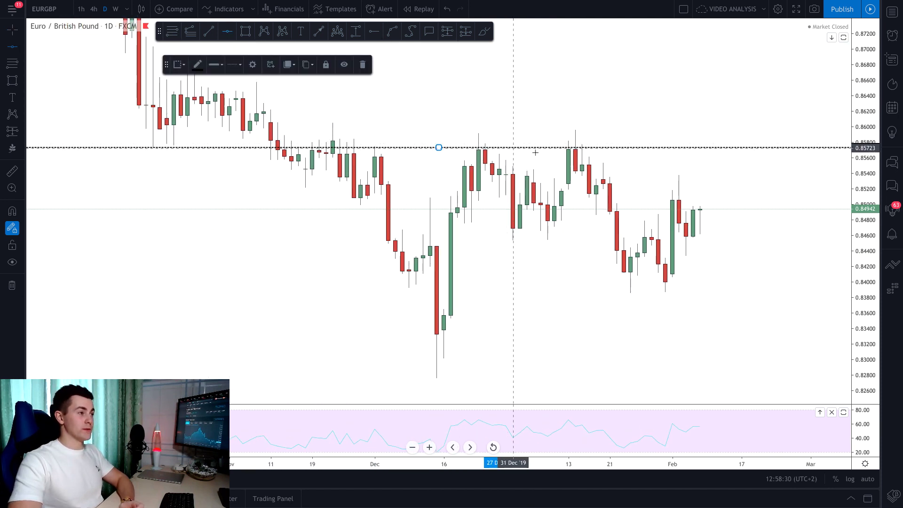
scroll(535, 153, up, 3)
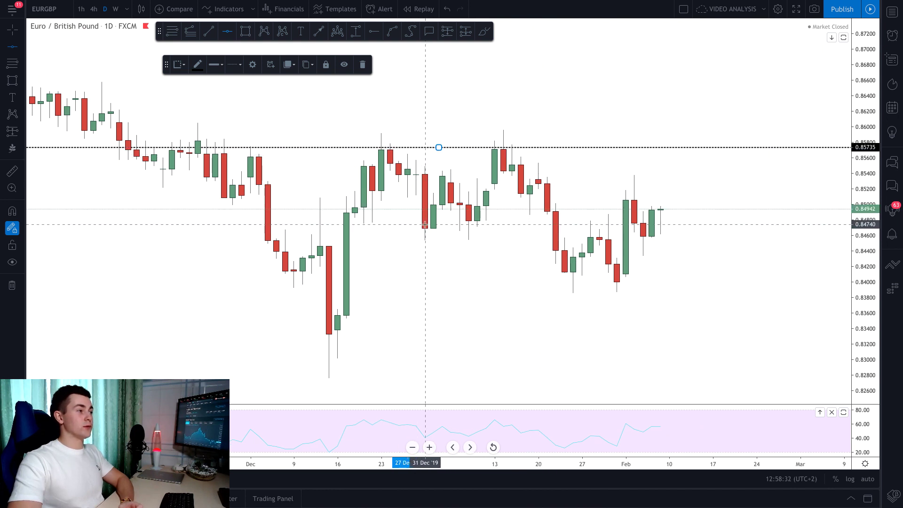
click(425, 228)
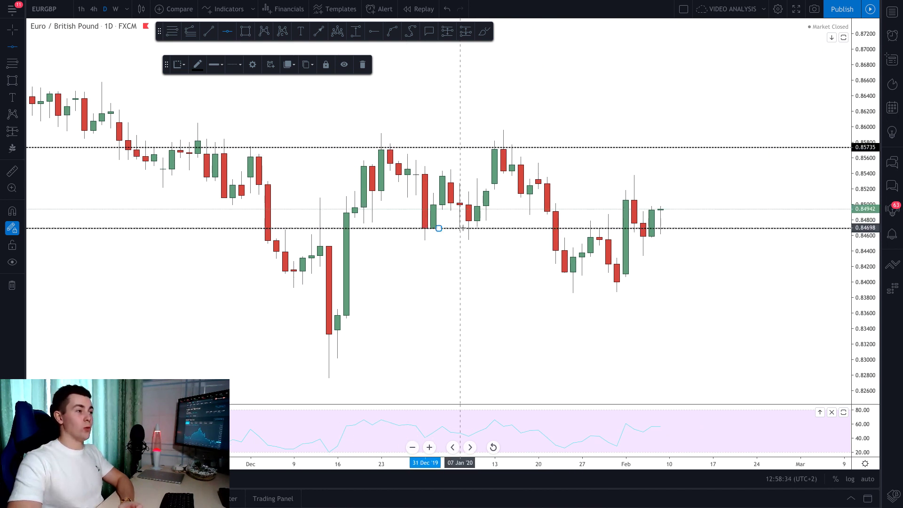
click(593, 281)
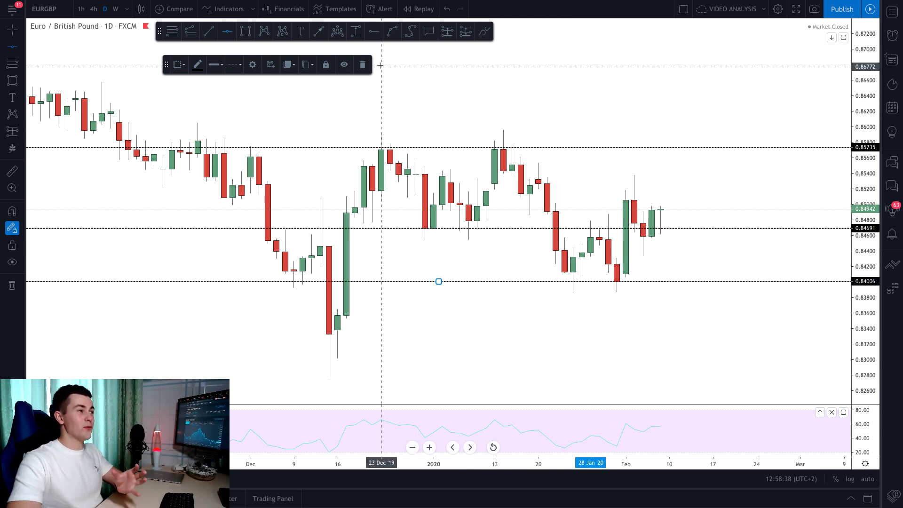
Trace the EURGBP swings with arrows from the 17 Dec '19 low through the 23 Dec, 2 Jan, 6 Jan and 9 Jan turns to 14 Jan.
click(318, 31)
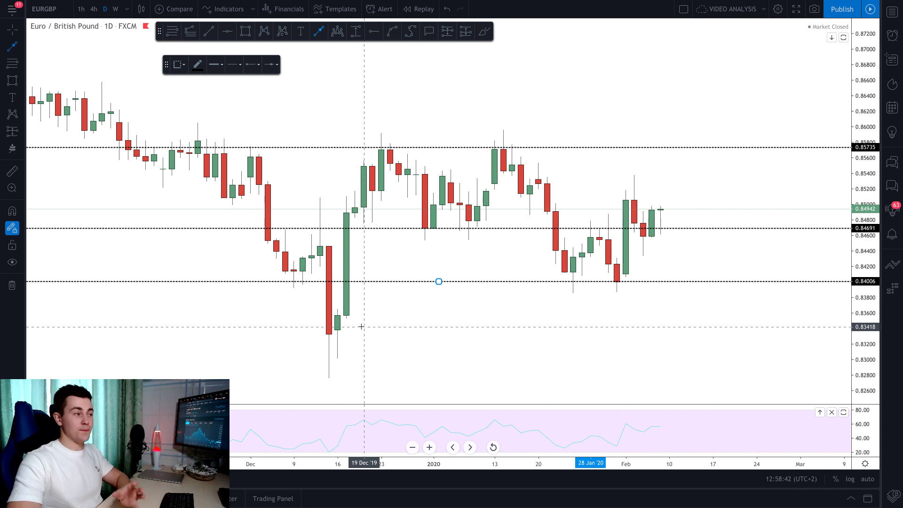
click(347, 330)
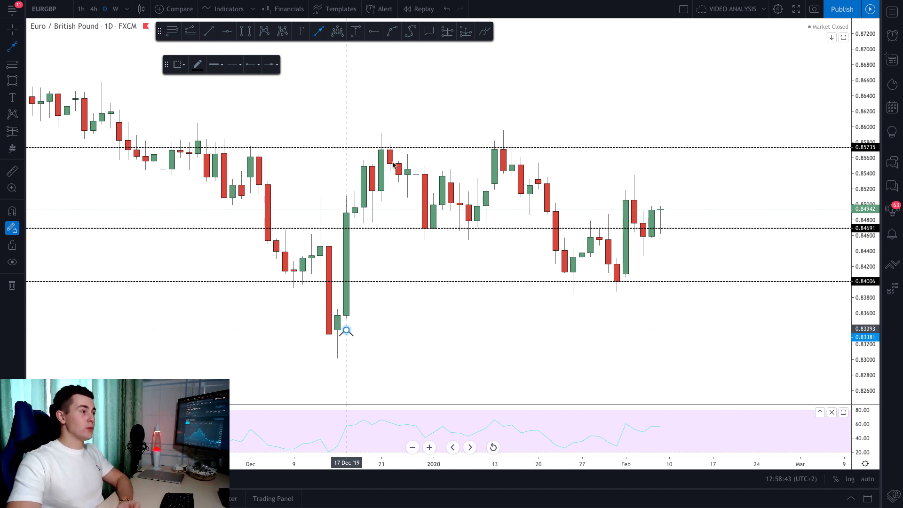
click(381, 139)
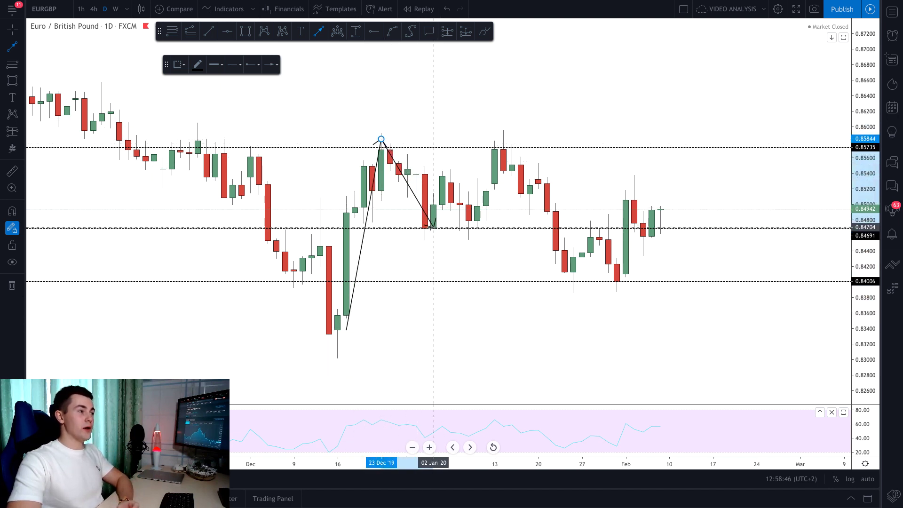
click(433, 228)
click(451, 172)
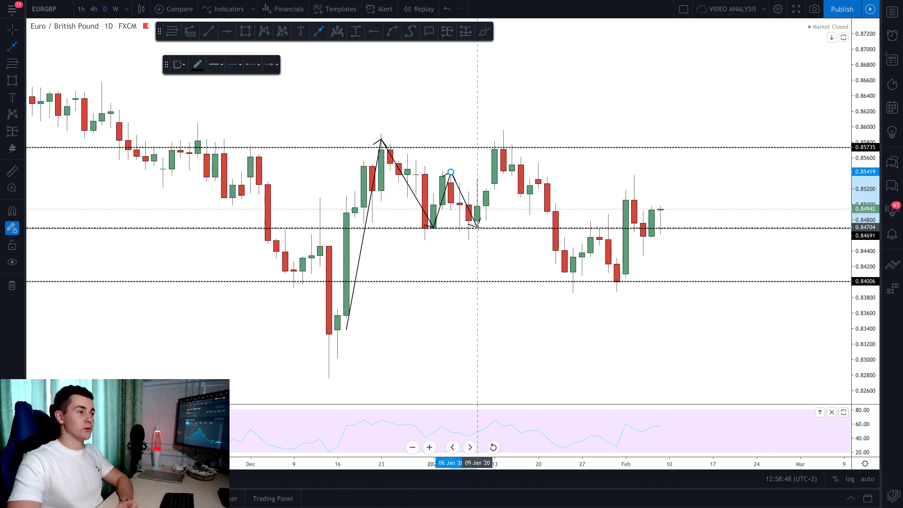
click(478, 228)
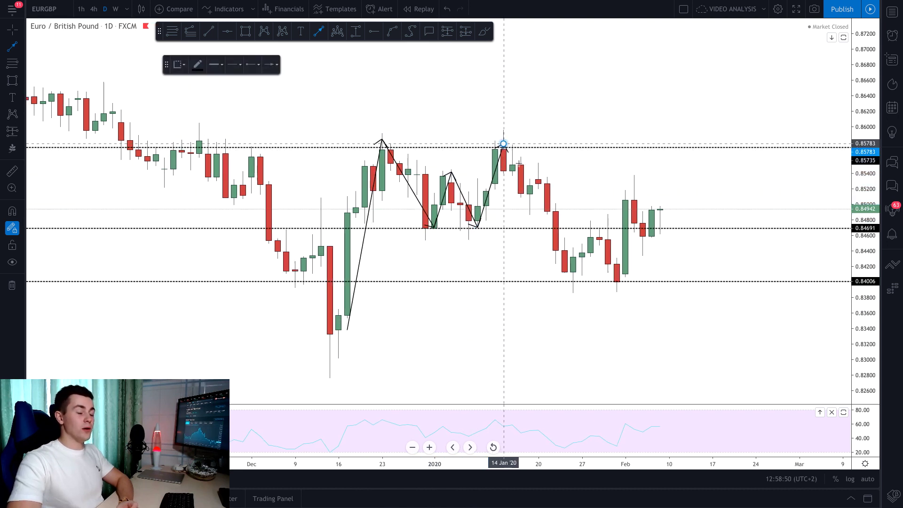
click(503, 144)
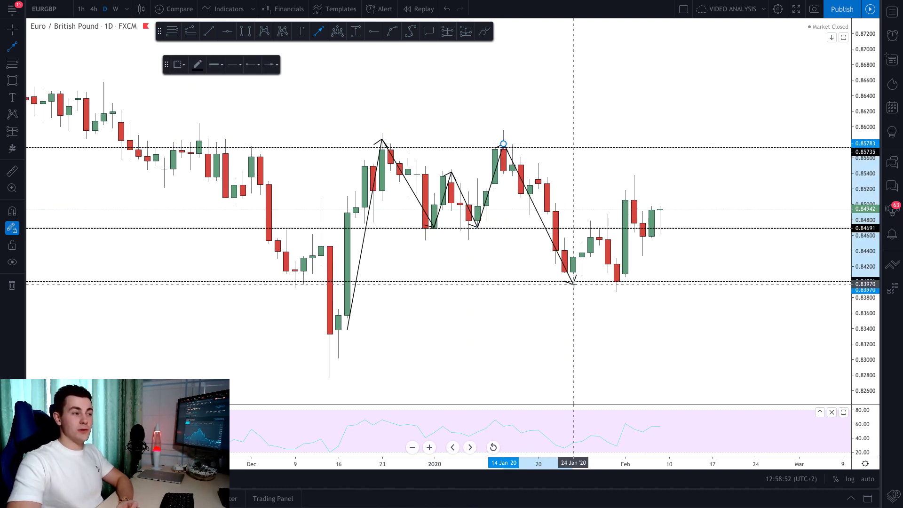
Continue the swing arrows from the 14 Jan high through the 24 Jan, 28 Jan, 31 Jan and 4 Feb turns to 6 Feb '20.
click(573, 283)
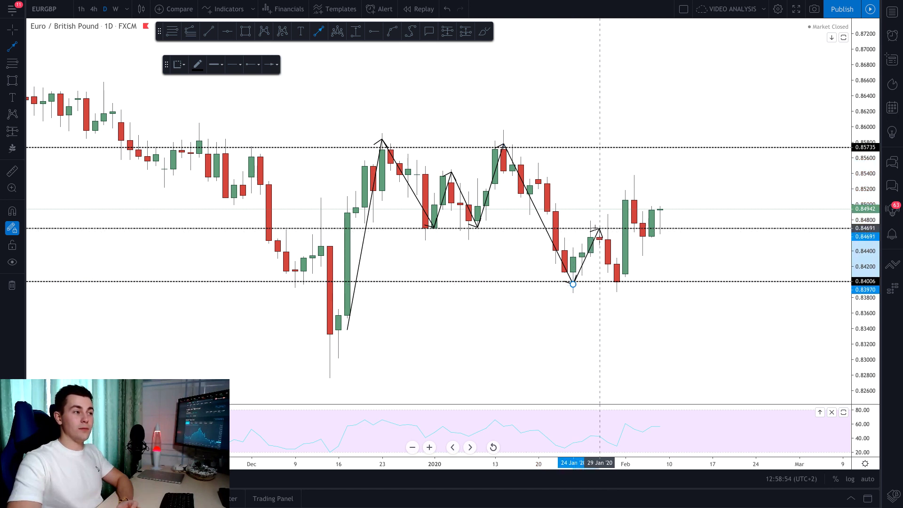
double_click(591, 228)
click(591, 228)
click(617, 282)
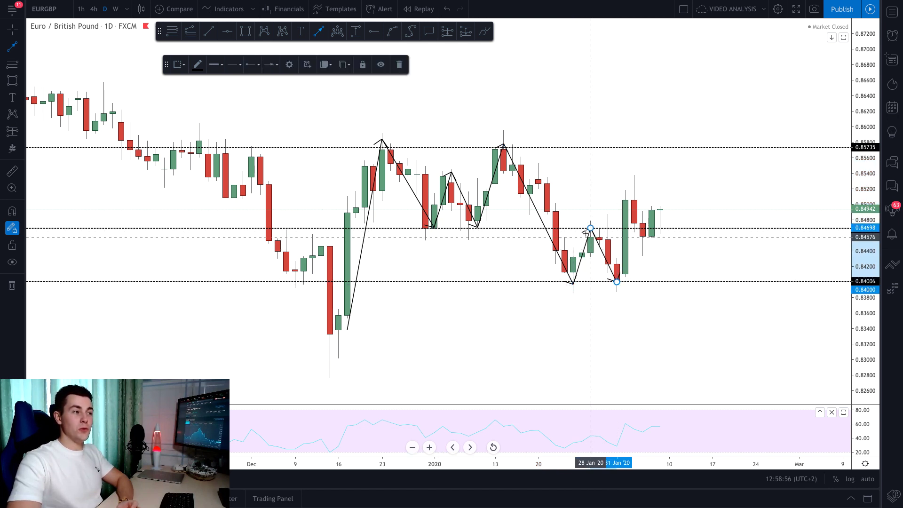
click(617, 282)
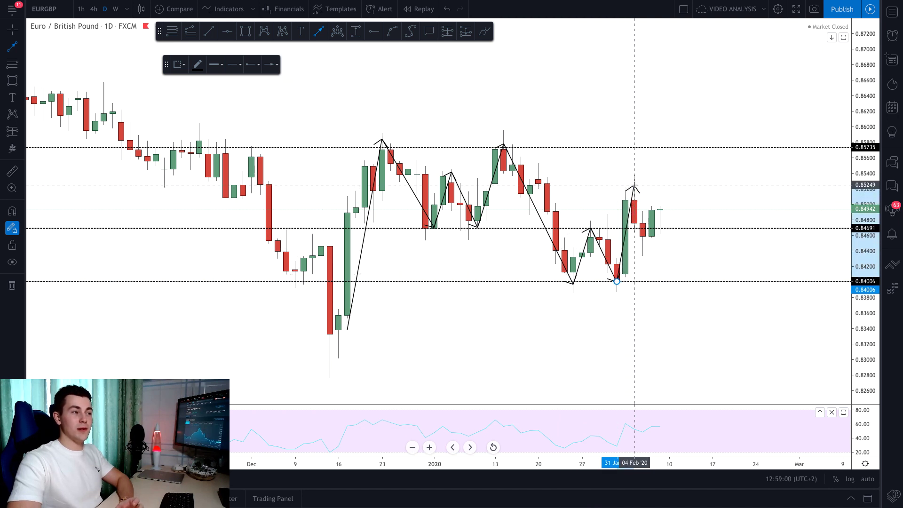
click(635, 185)
click(635, 185)
click(652, 230)
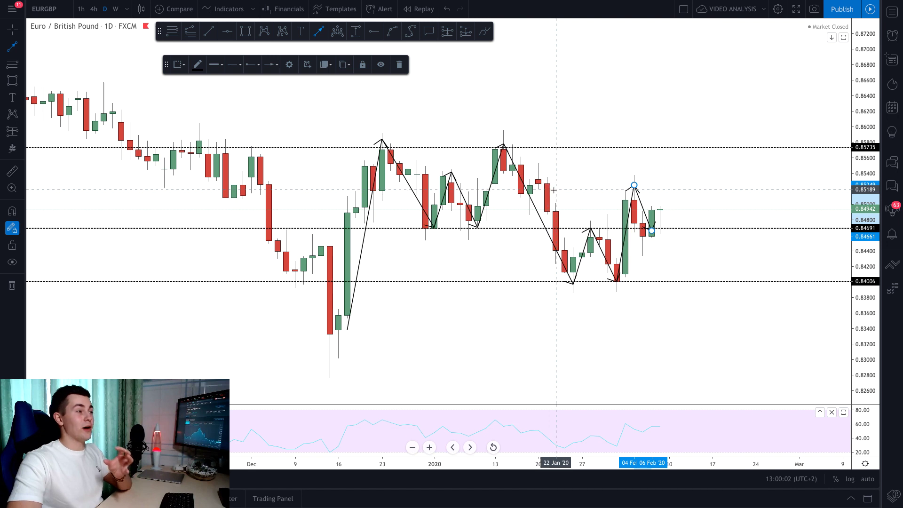
Remove all drawings from the EURGBP daily chart and draw one horizontal line at about 0.8577 near the December and January highs.
right_click(585, 115)
click(640, 303)
scroll(502, 152, down, 2)
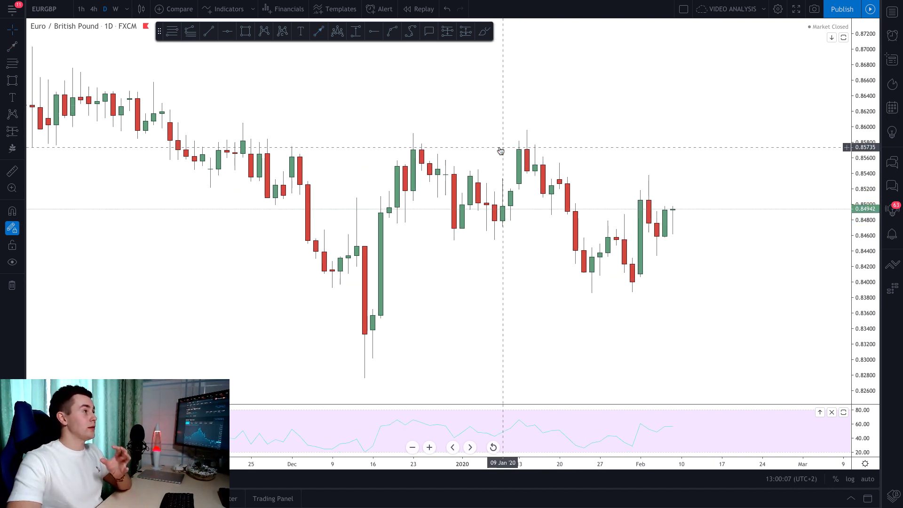
click(227, 31)
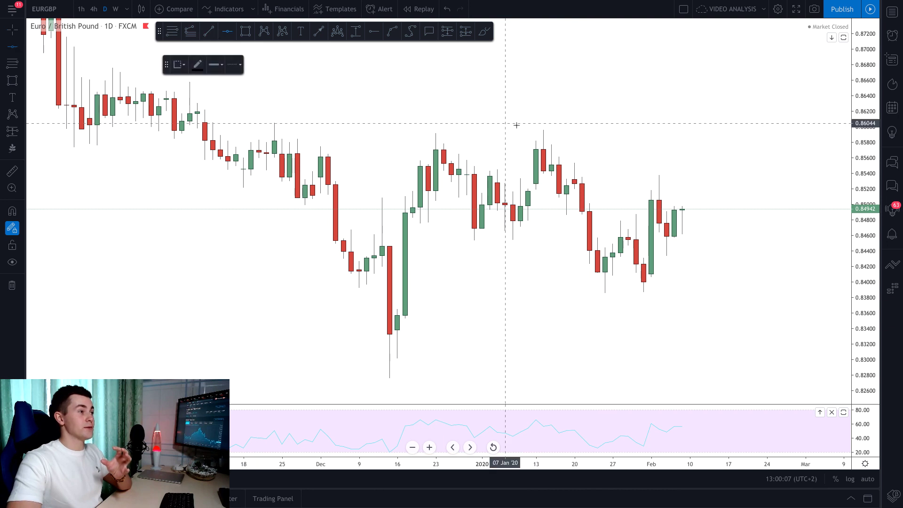
click(575, 145)
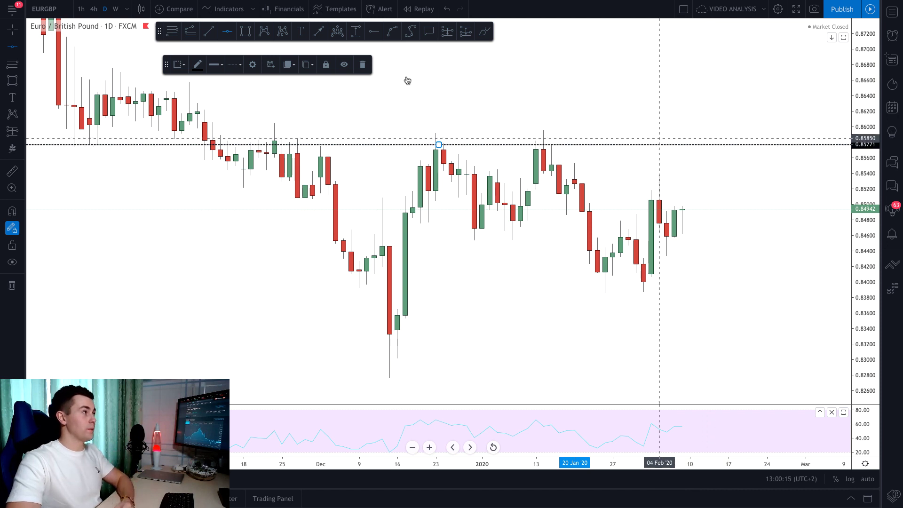
Switch EURGBP to the 4-hour timeframe, then place a trial horizontal line at about 0.8408 and delete it.
click(93, 9)
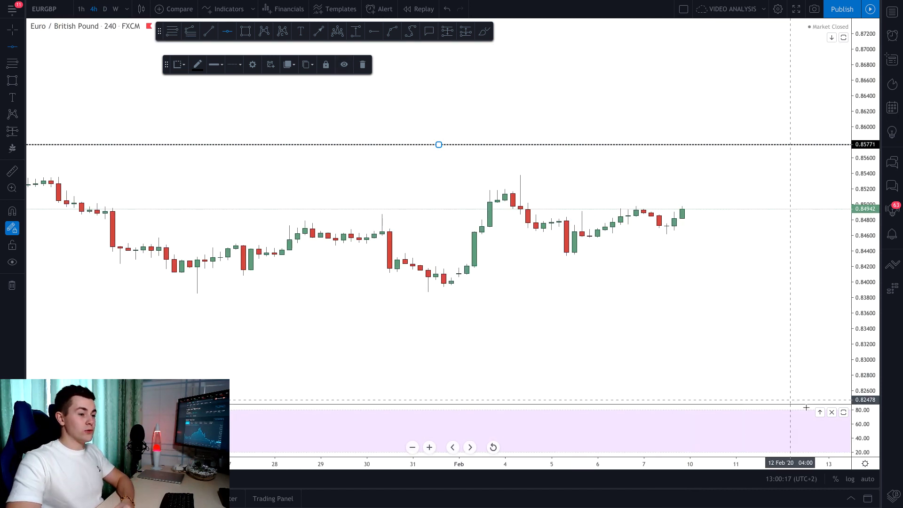
scroll(637, 312, down, 4)
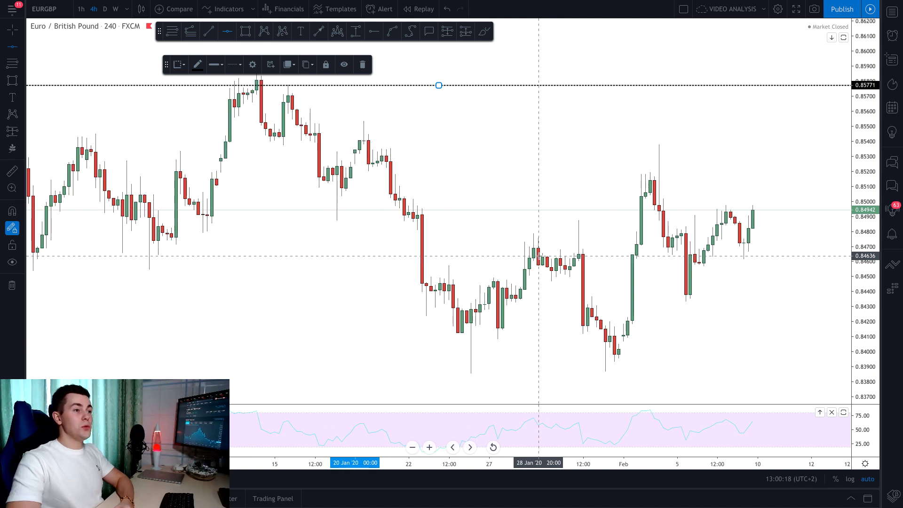
drag(867, 240, 867, 256)
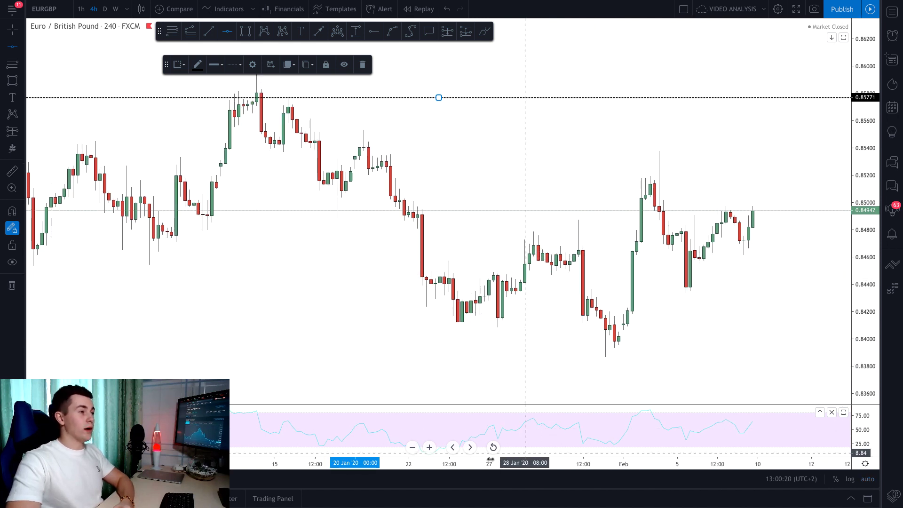
drag(396, 463, 490, 463)
click(785, 328)
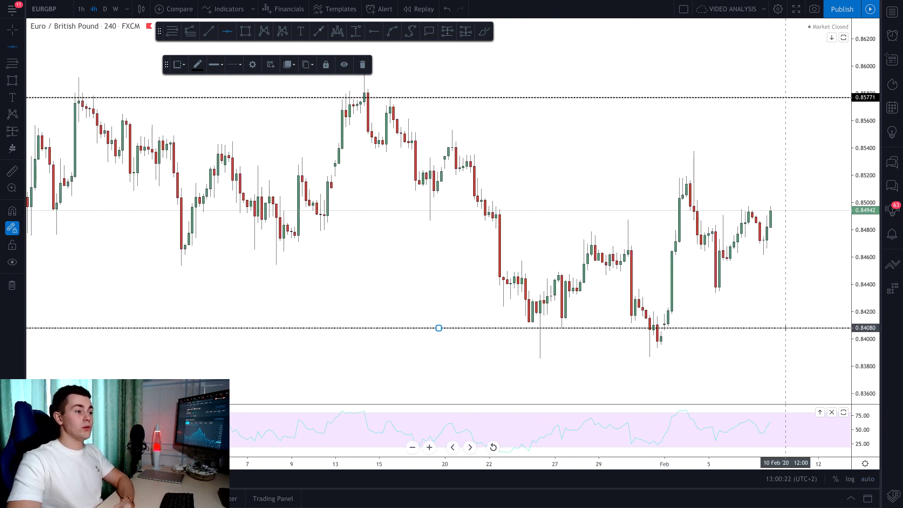
key(Delete)
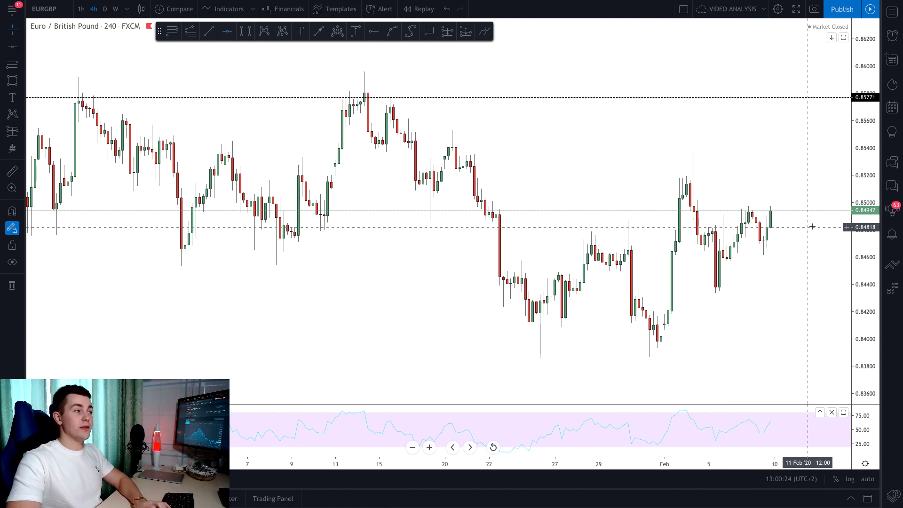
Draw a trend line from the 14 Jan '20 high at about 0.8595 down to the 24 Jan low at about 0.8386.
drag(862, 225, 861, 246)
drag(779, 260, 674, 264)
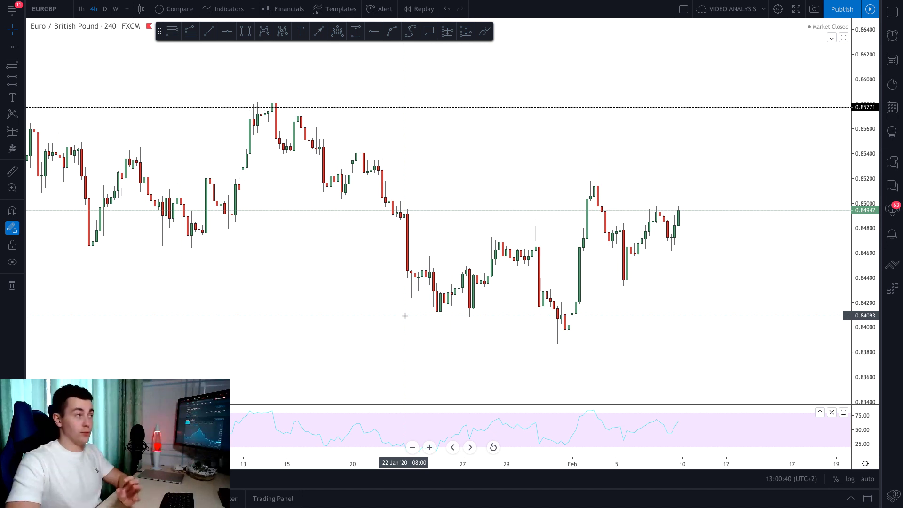
click(209, 31)
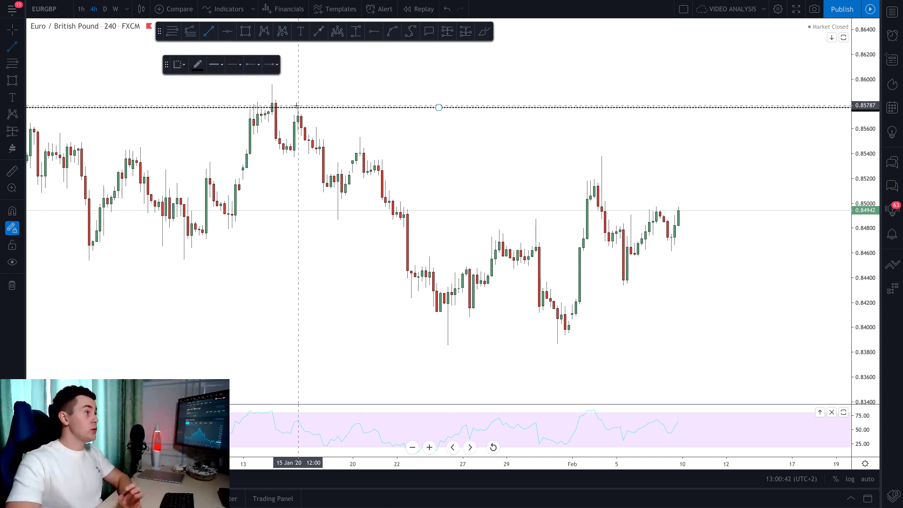
click(272, 85)
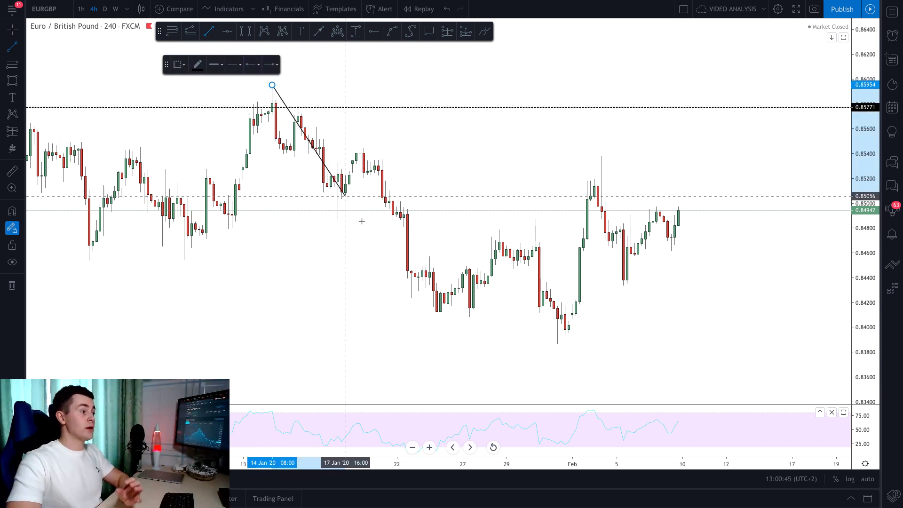
click(448, 344)
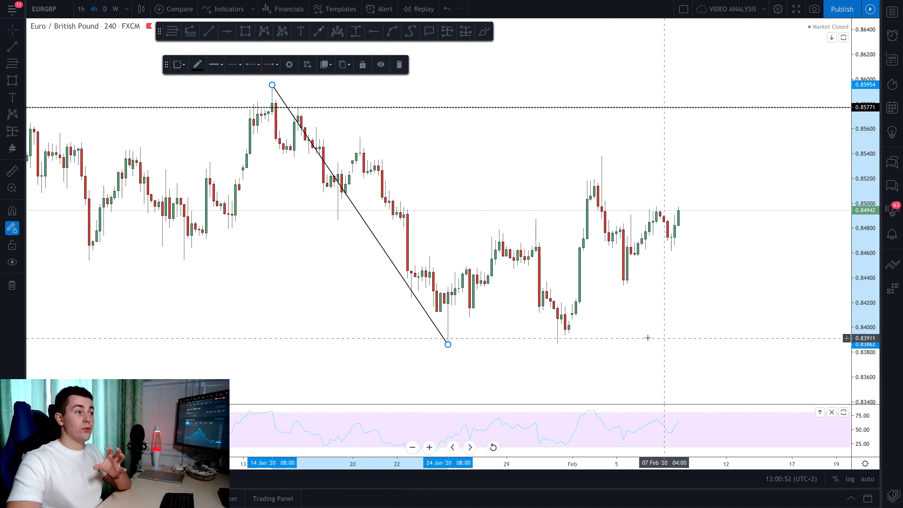
Draw a trend line from the 24 Jan '20 low at about 0.8387 up to the 4 Feb high at about 0.8537.
drag(690, 313, 661, 314)
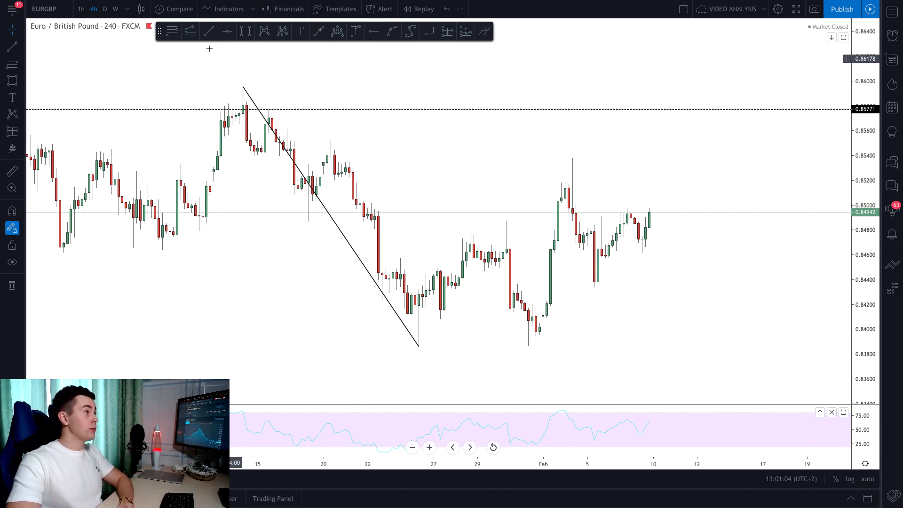
click(209, 31)
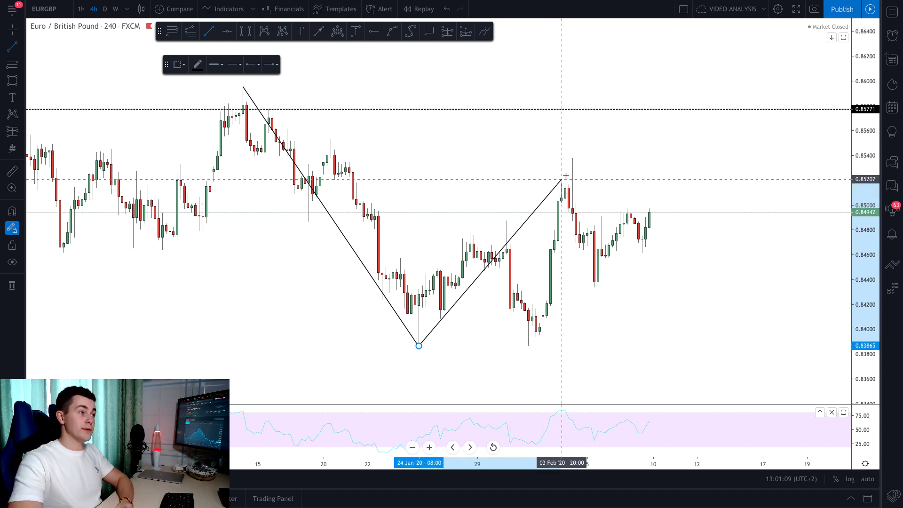
click(573, 159)
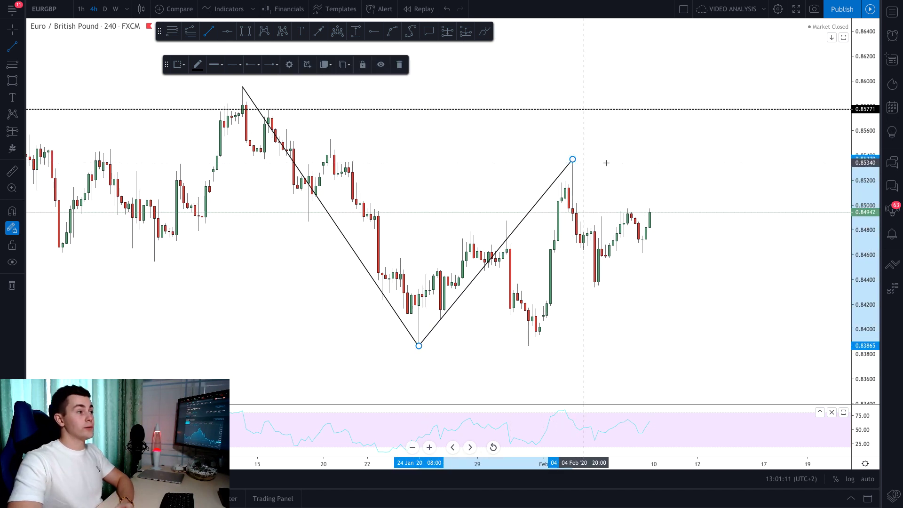
Add a Fib Retracement from the 14 Jan high at 0.85958 down to 0.83873, extended right to 14 Feb '20.
drag(614, 162, 587, 168)
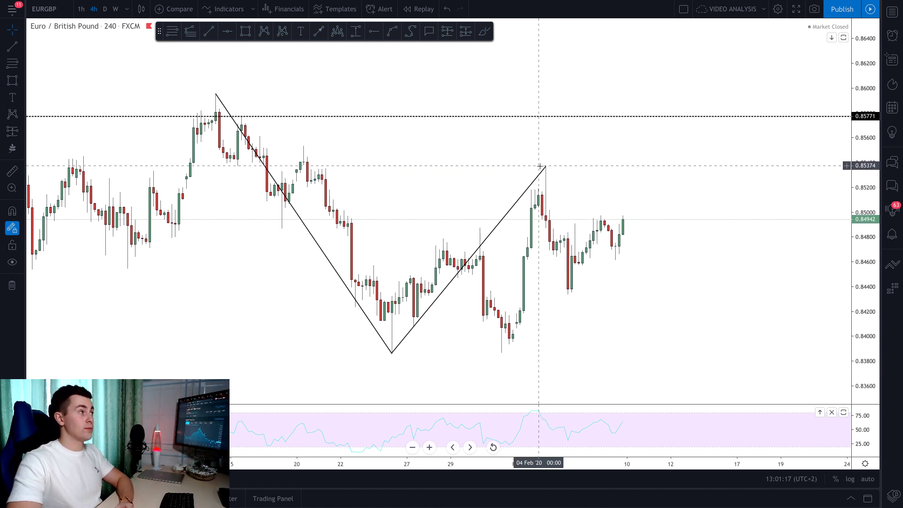
click(216, 94)
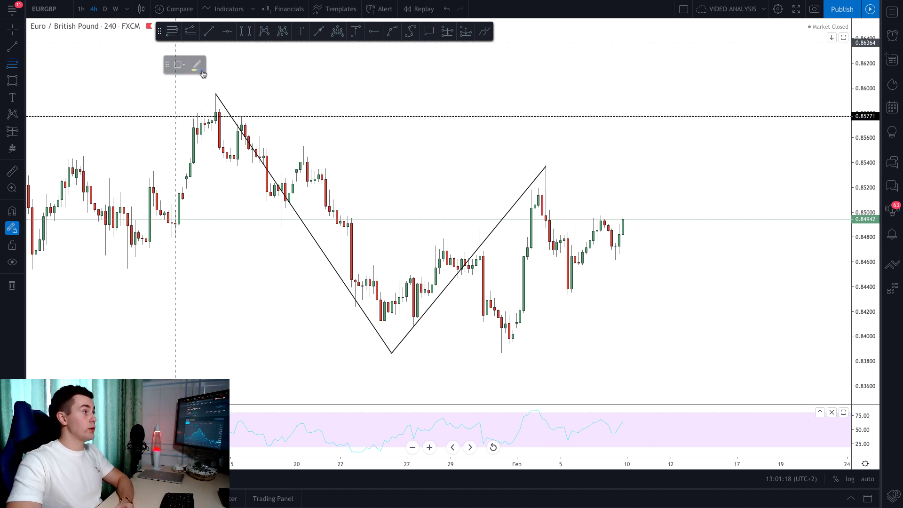
click(216, 94)
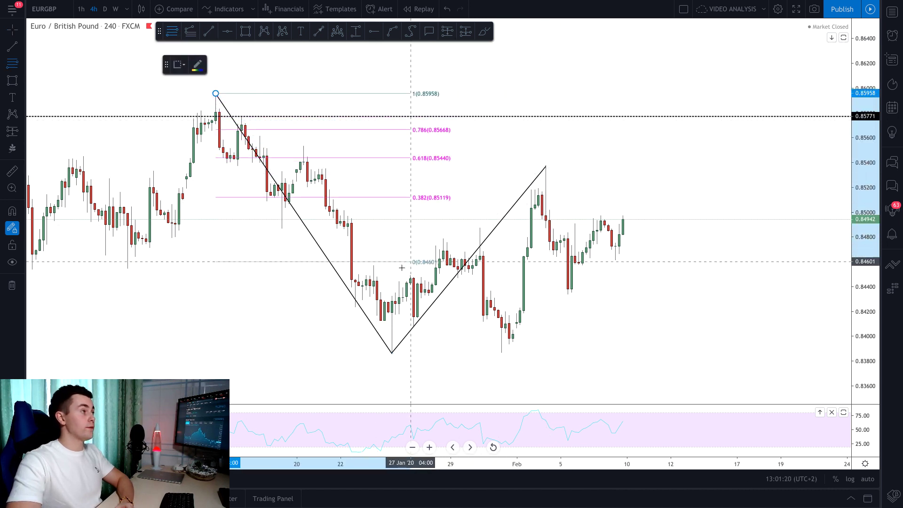
click(730, 352)
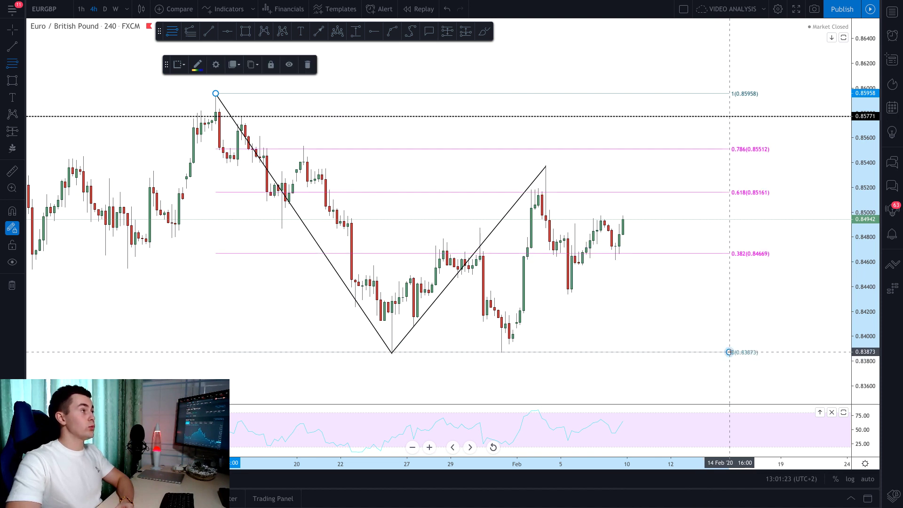
Draw a rectangle over the 4 Feb high between the 0.618 and 0.786 retracement levels, spanning 31 Jan to 6 Feb '20.
click(245, 31)
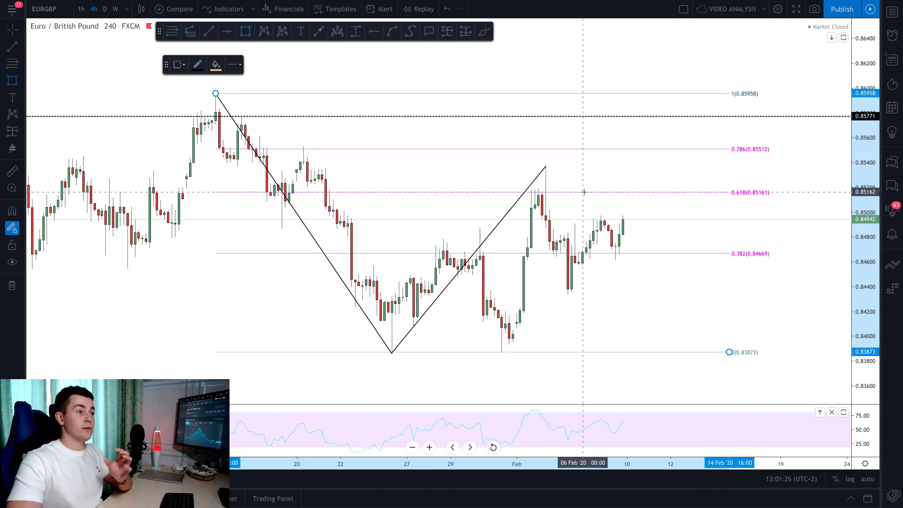
click(583, 192)
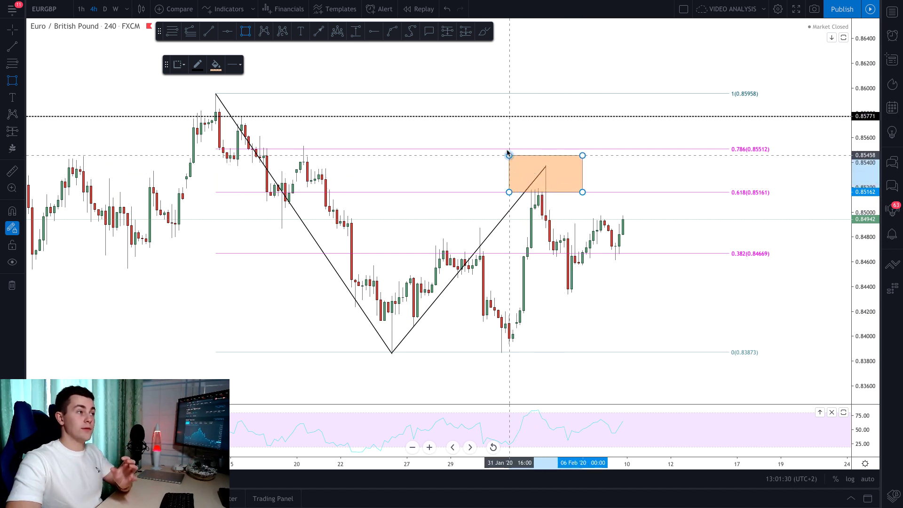
click(505, 149)
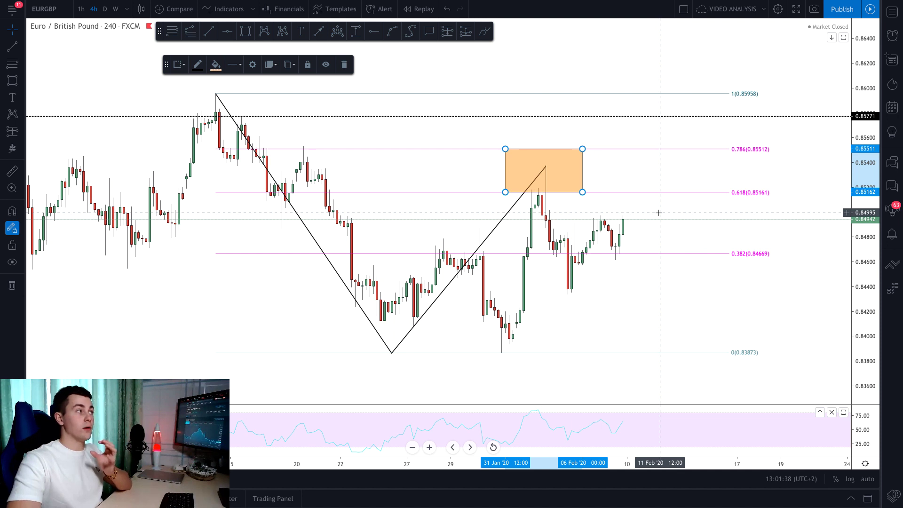
Draw a trend line from the 4 Feb high at about 0.8537 down to the 5 Feb low at about 0.8434.
click(209, 32)
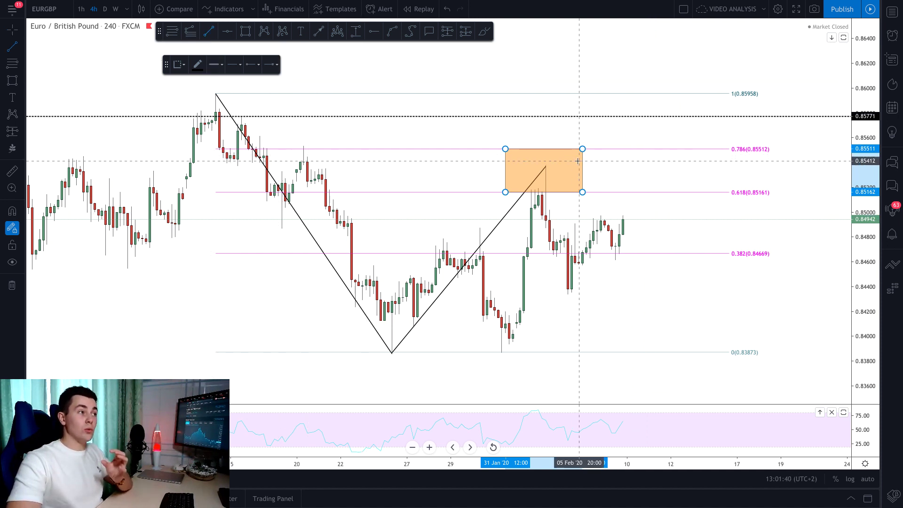
click(546, 166)
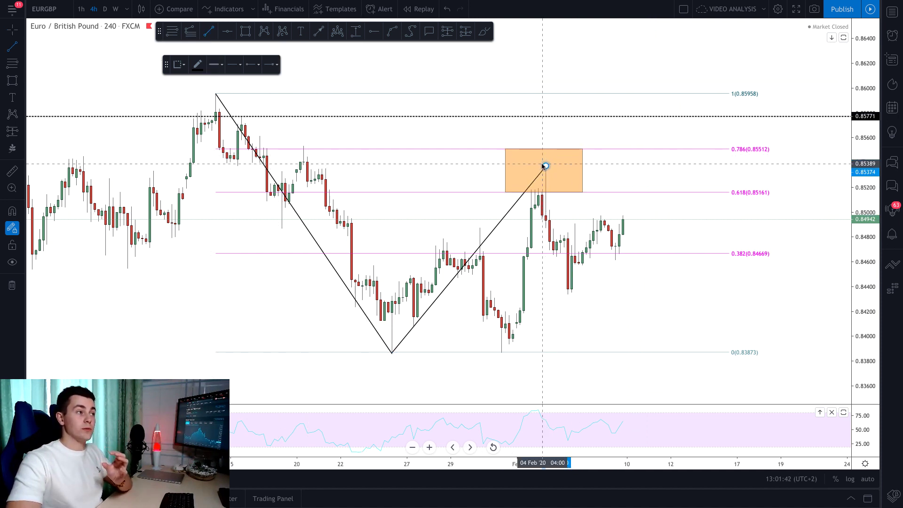
click(546, 166)
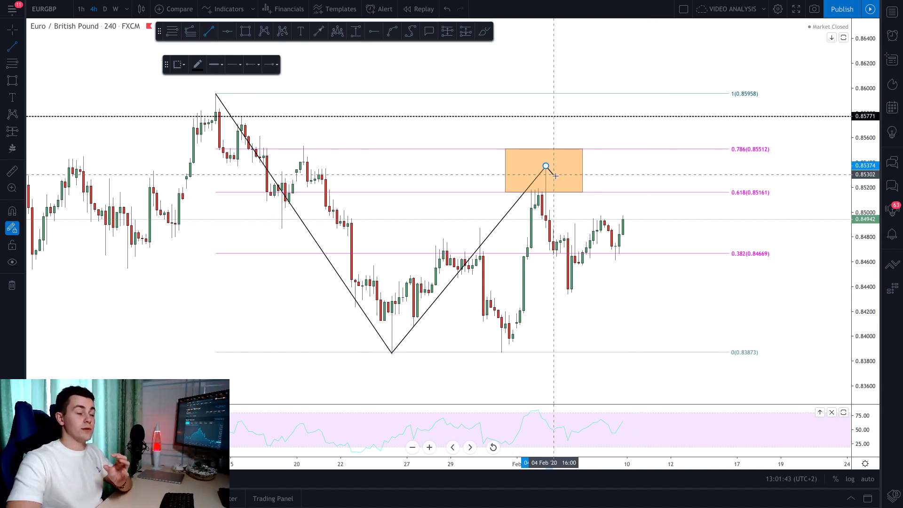
click(569, 294)
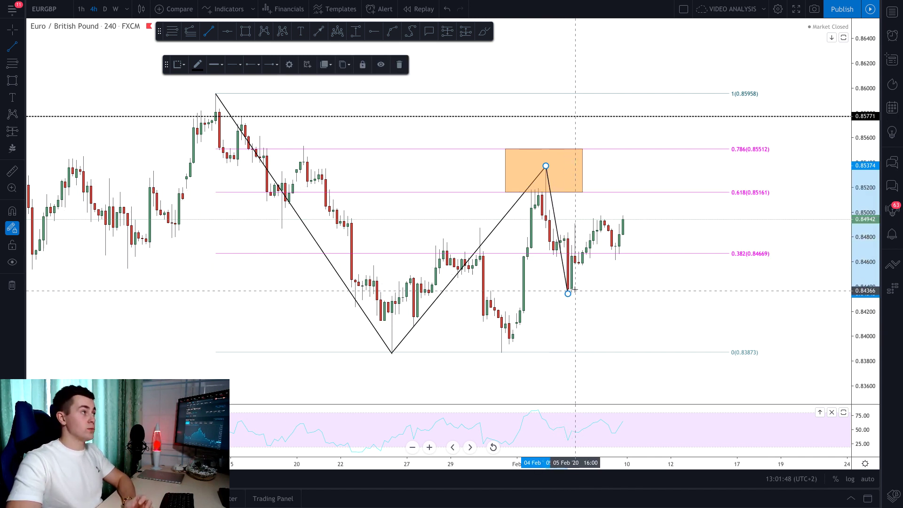
Add a second Fib Retracement from the 24 Jan low at 0.83873 up to 0.85367, extended right to 12 Feb '20.
click(177, 32)
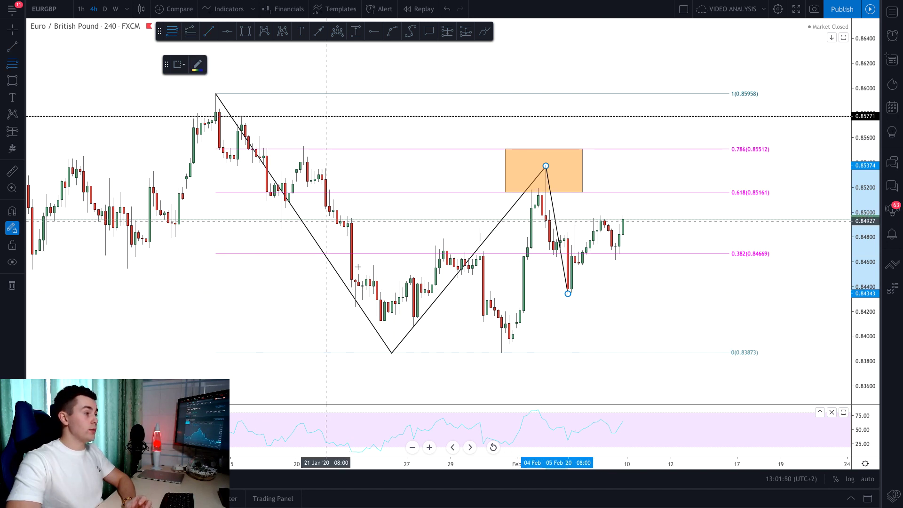
click(394, 353)
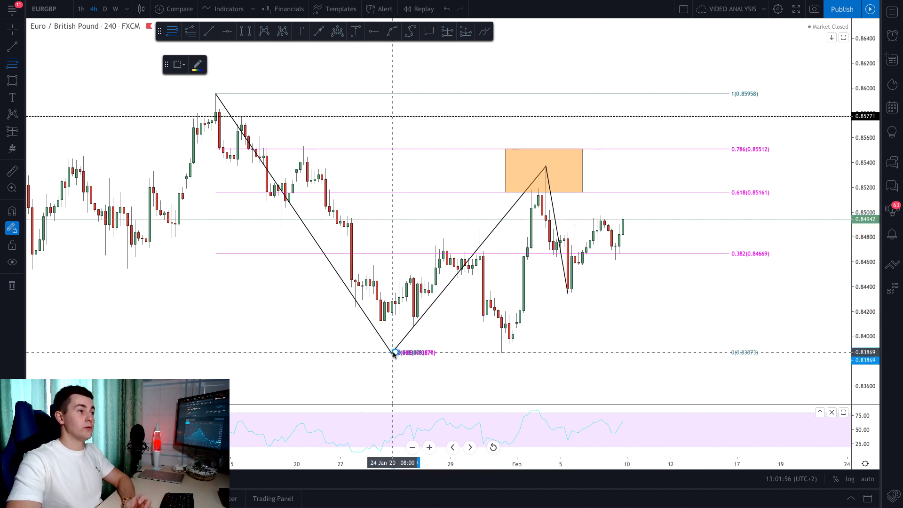
click(669, 166)
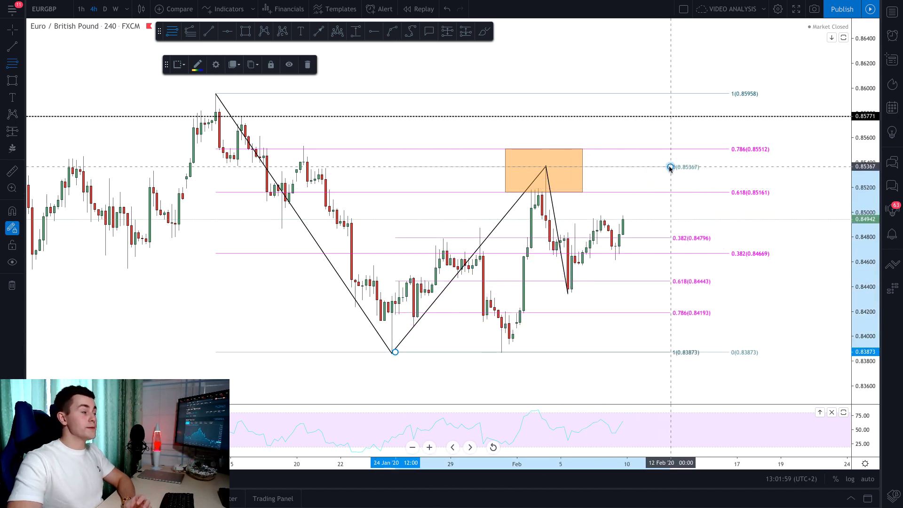
Draw a rectangle around the 5 Feb low between the second retracement's 0.618 and 0.786 levels, spanning 4 to 7 Feb '20.
click(247, 32)
click(542, 281)
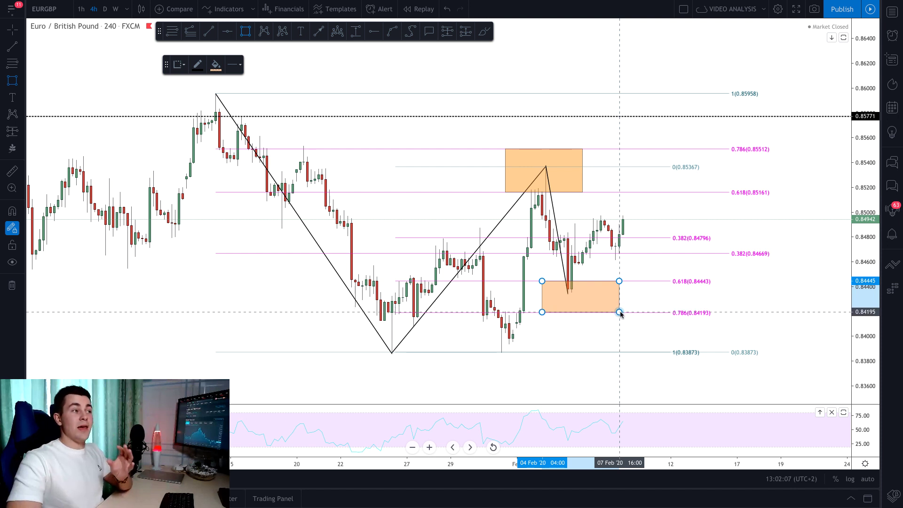
click(619, 313)
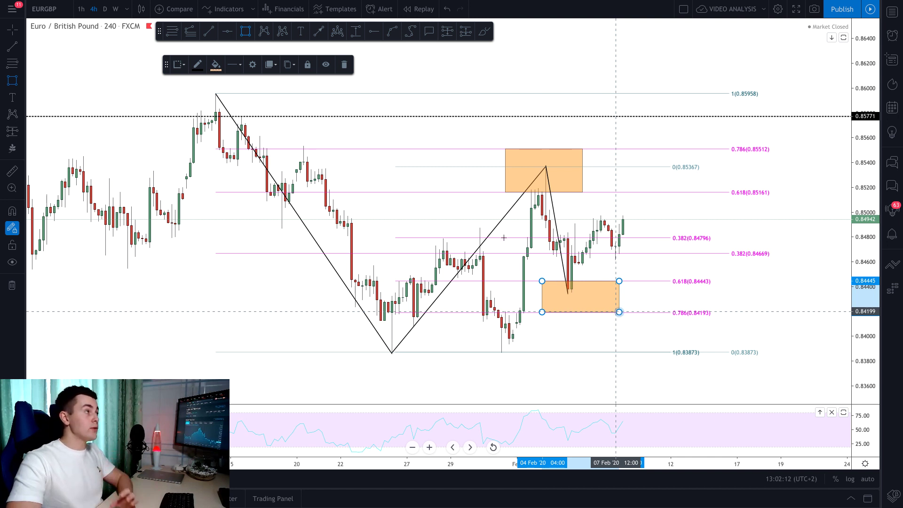
Project a trend line from the 5 Feb low at about 0.8436 up to about 0.8576 on 12 Feb '20.
click(209, 32)
click(546, 166)
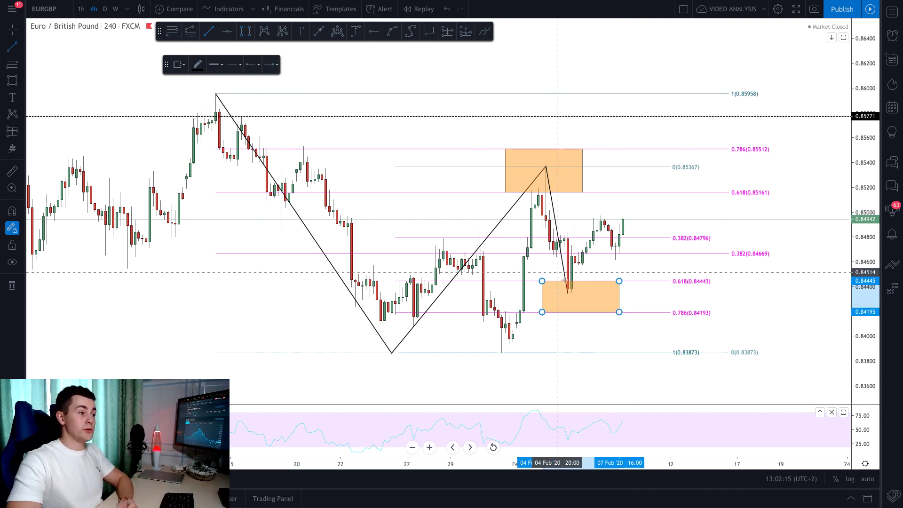
click(569, 293)
click(568, 293)
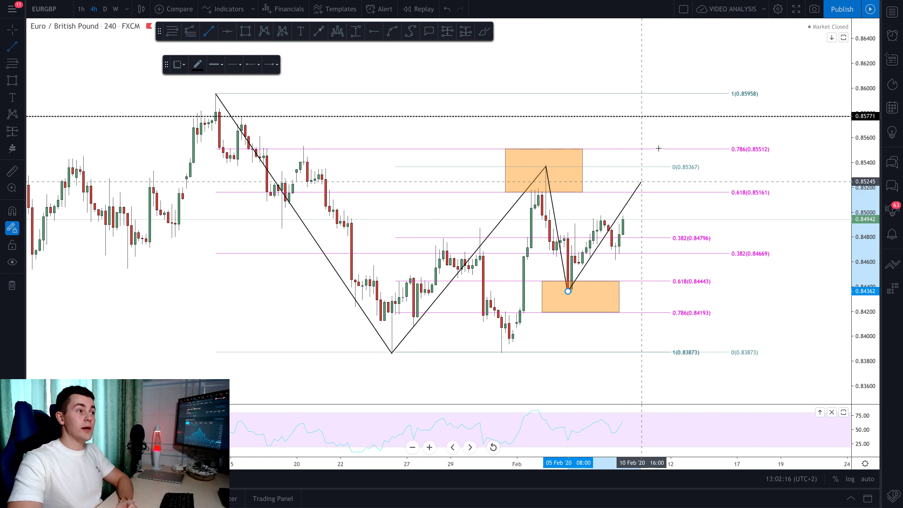
click(681, 123)
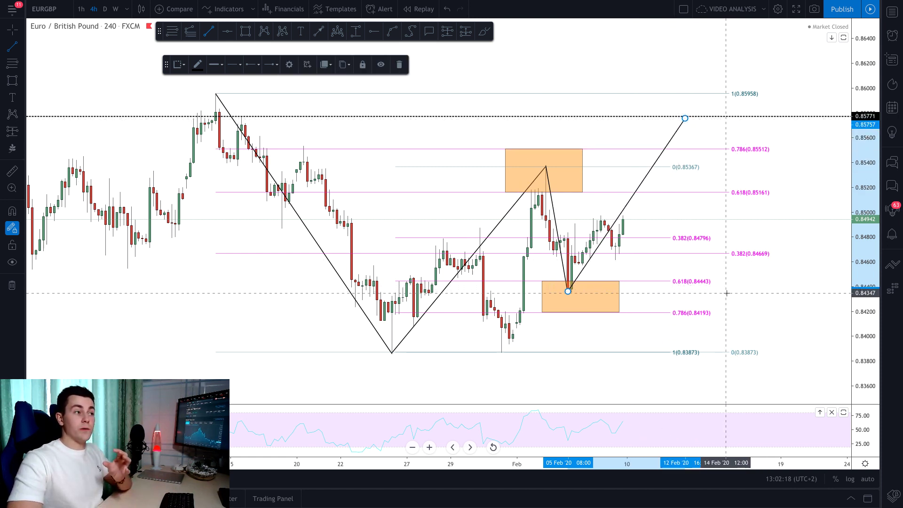
key(Escape)
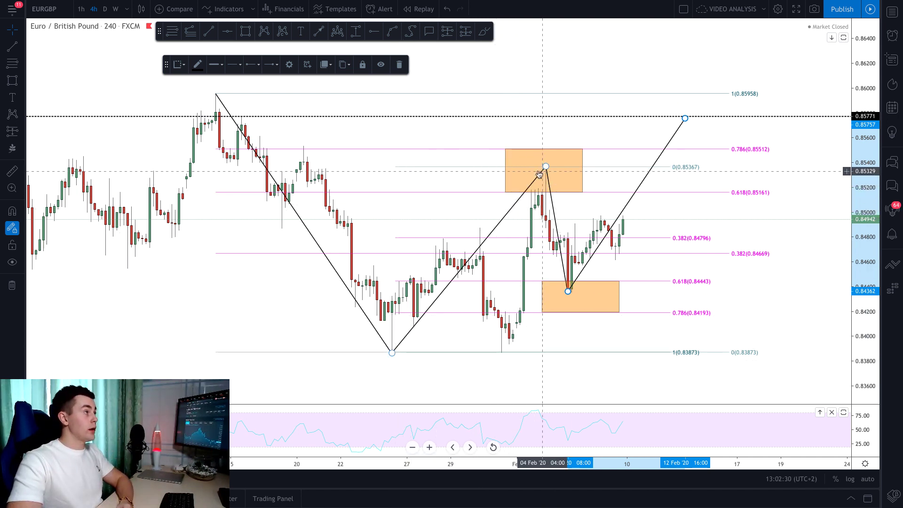
Add a Trend-Based Fib Extension from the 24 Jan low at 0.83873 to the 4 Feb high at 0.85374 and back to 0.83873.
click(188, 33)
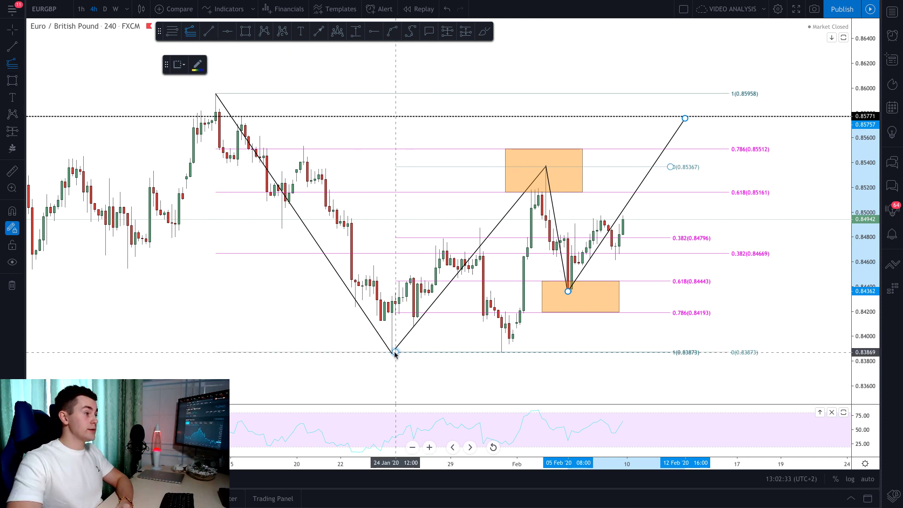
click(394, 353)
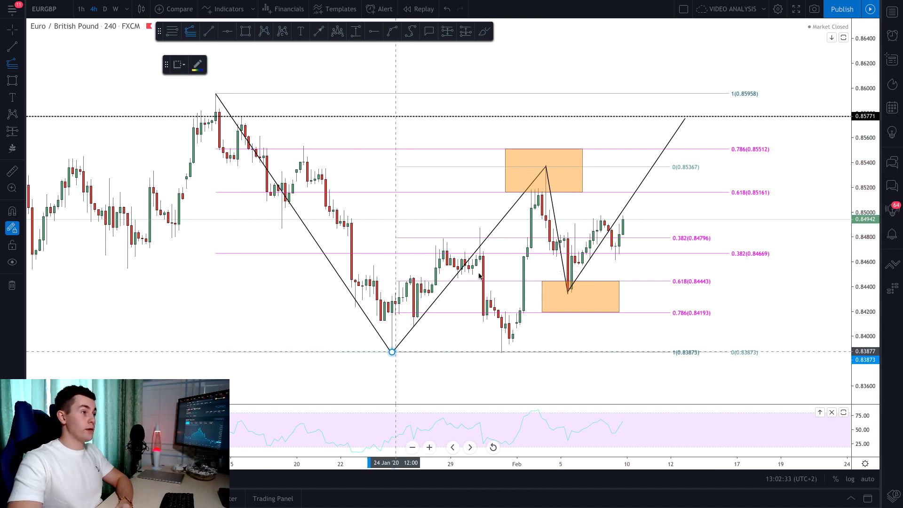
click(546, 167)
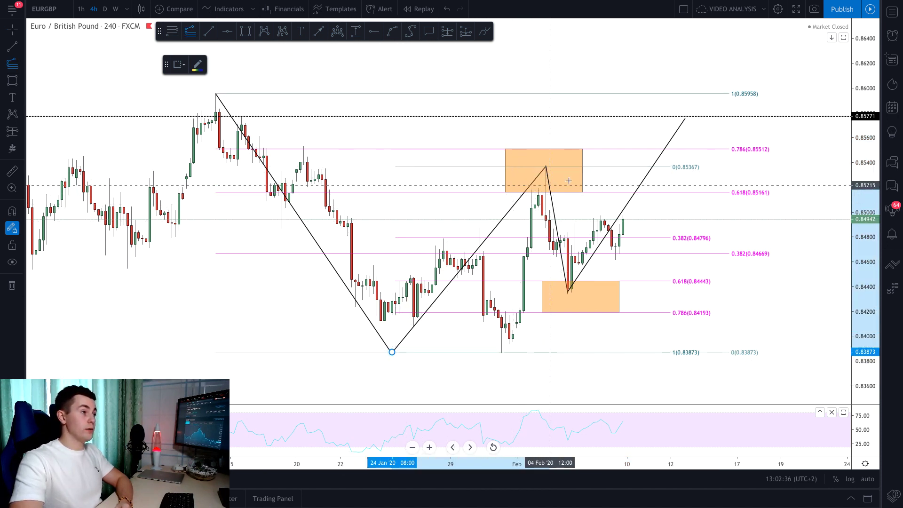
click(546, 166)
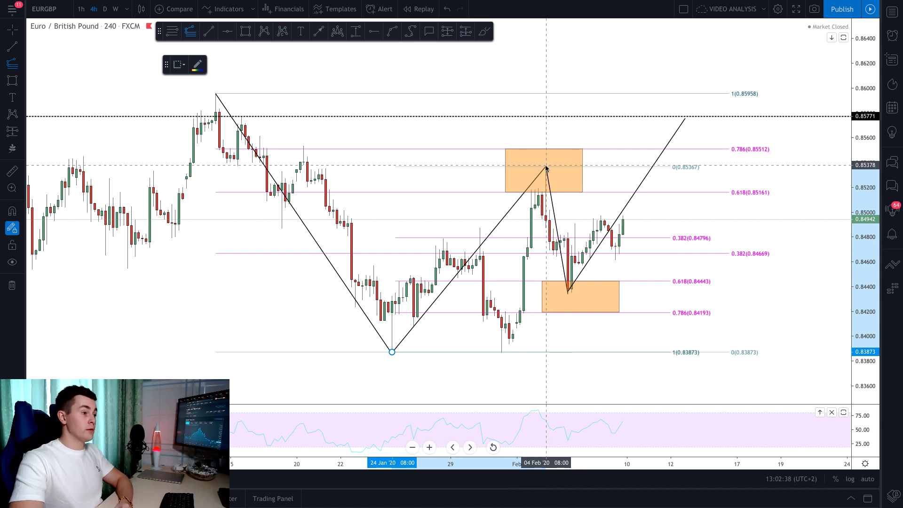
click(751, 352)
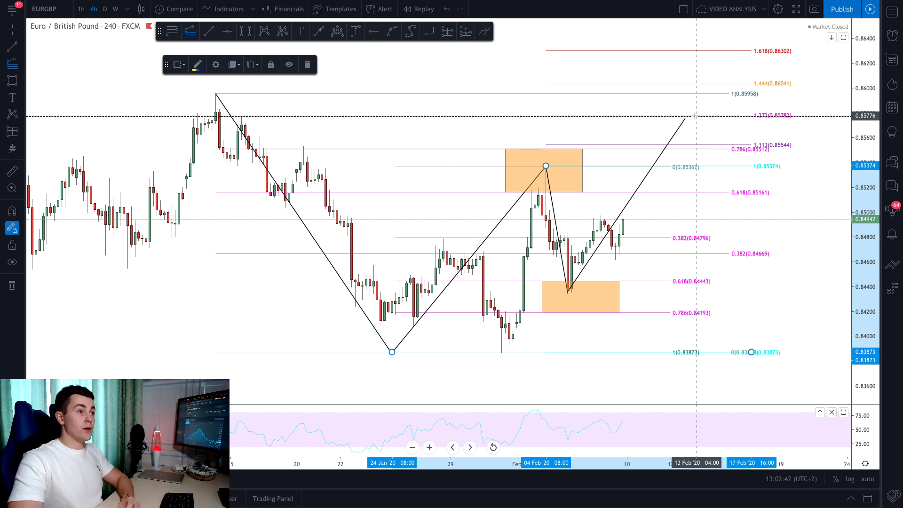
Raise the projected trend line's end to the 1.272 extension level and replace the horizontal line with one there at 0.85784.
click(800, 119)
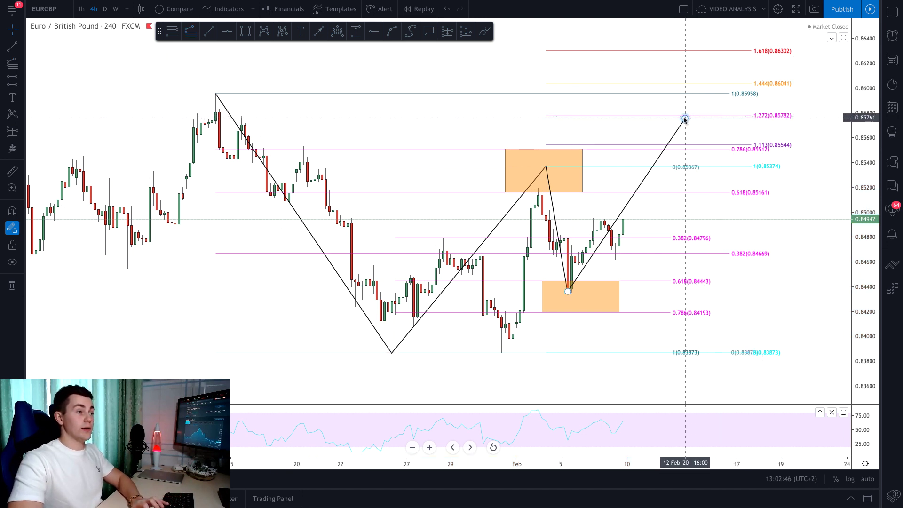
drag(685, 119, 686, 114)
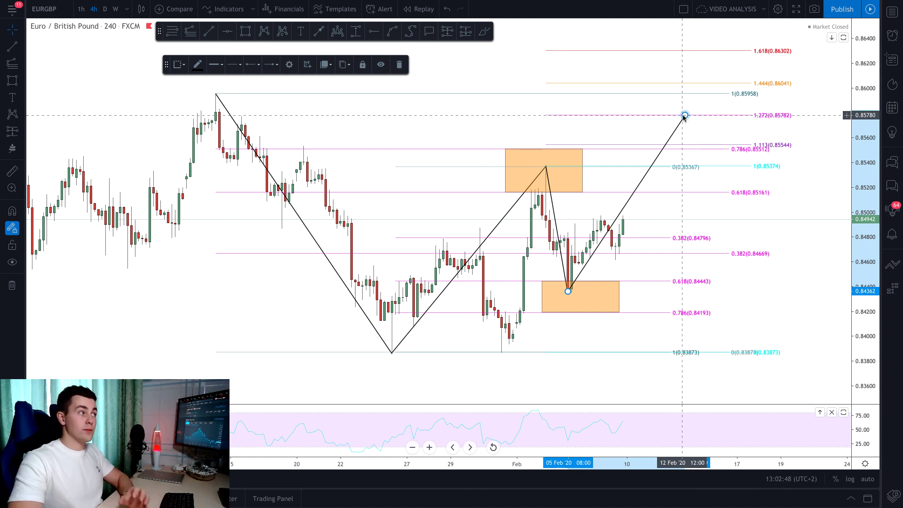
click(228, 34)
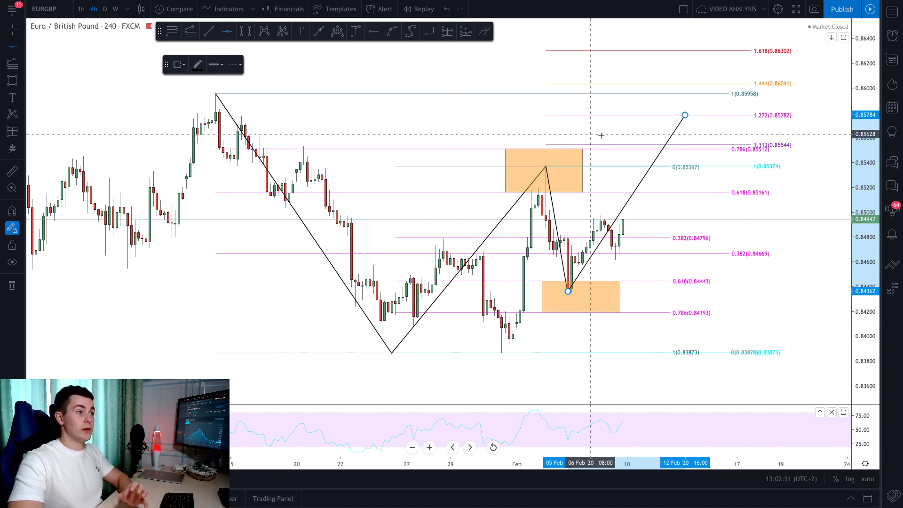
click(679, 115)
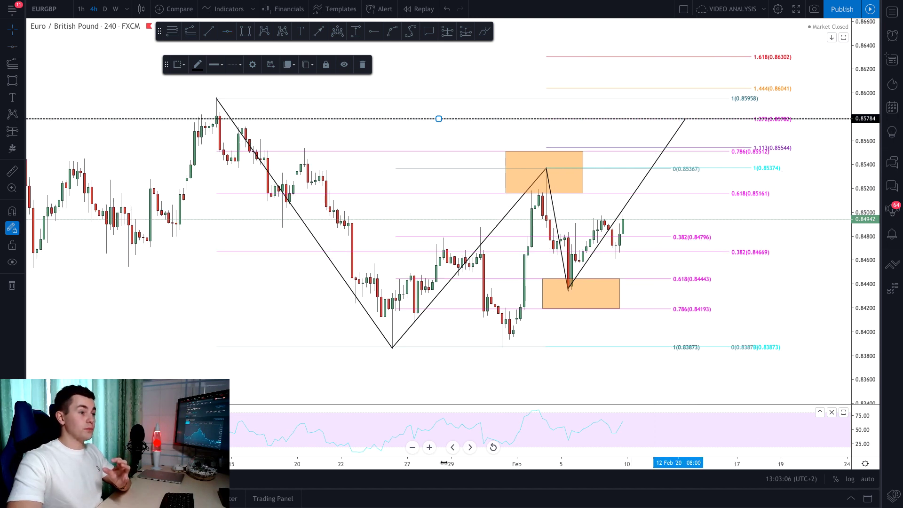
Draw a small rectangle around the projected line's upper end, from about 0.8587 to 0.8574 between 11 and 13 Feb '20.
scroll(541, 306, down, 2)
drag(781, 275, 701, 307)
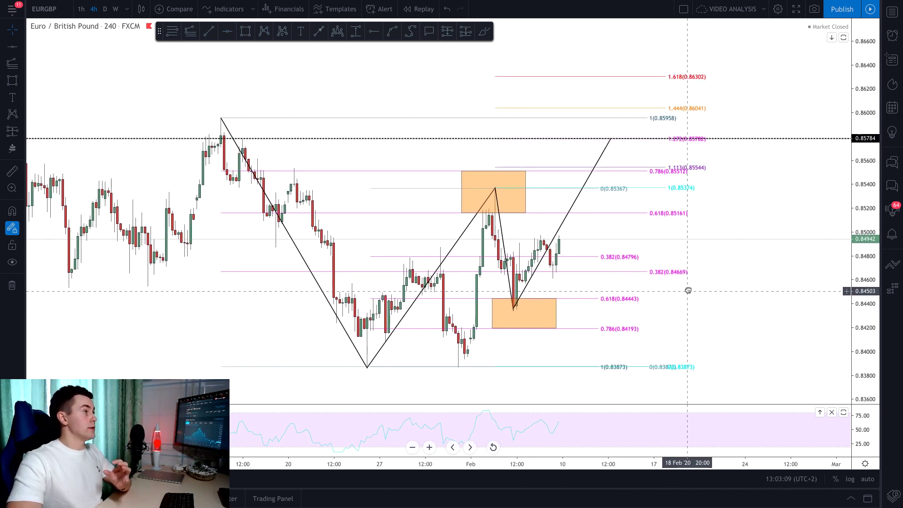
click(246, 31)
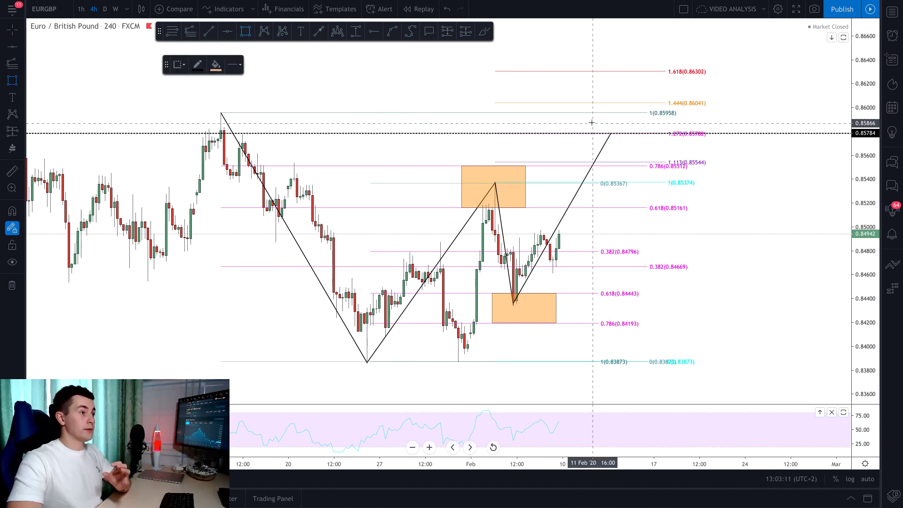
click(593, 123)
click(626, 139)
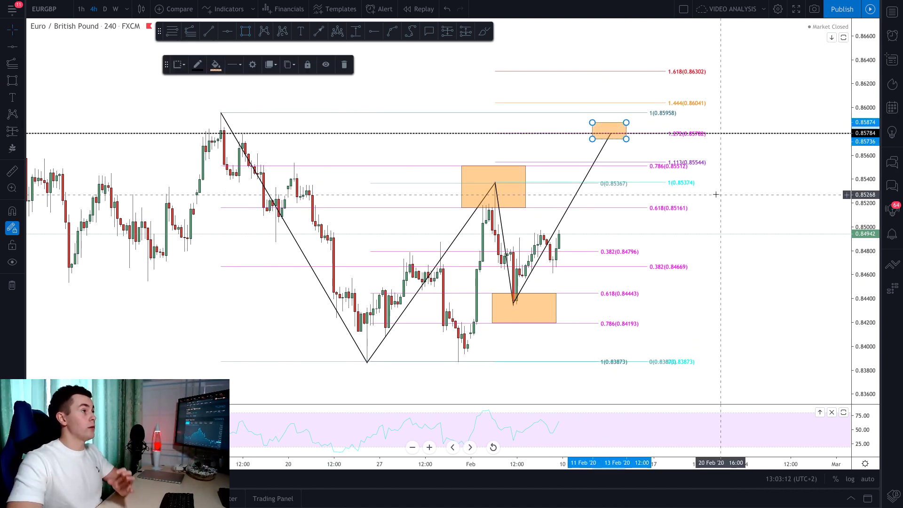
Draw an XABCD pattern over the price swings with X at 0.85961, A at 0.83873, B at 0.85366, C at 0.84338 and D at 0.85784.
click(261, 31)
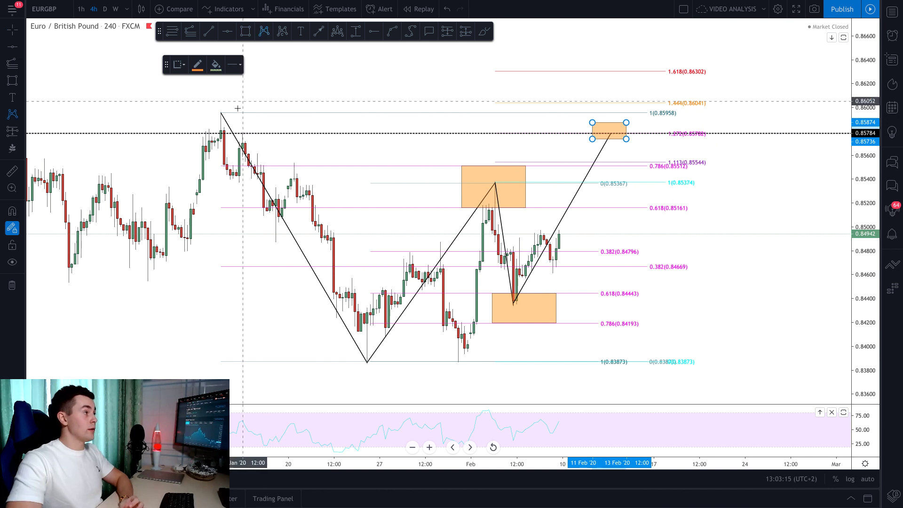
click(221, 112)
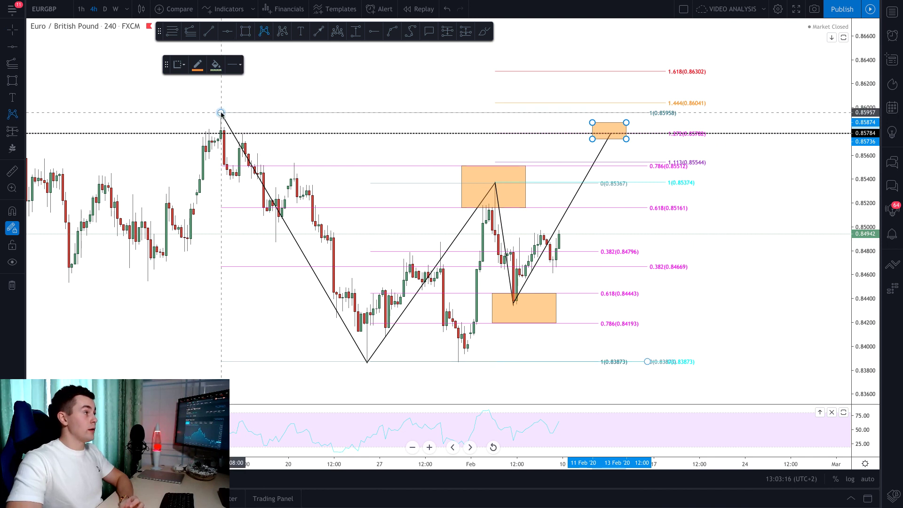
click(364, 362)
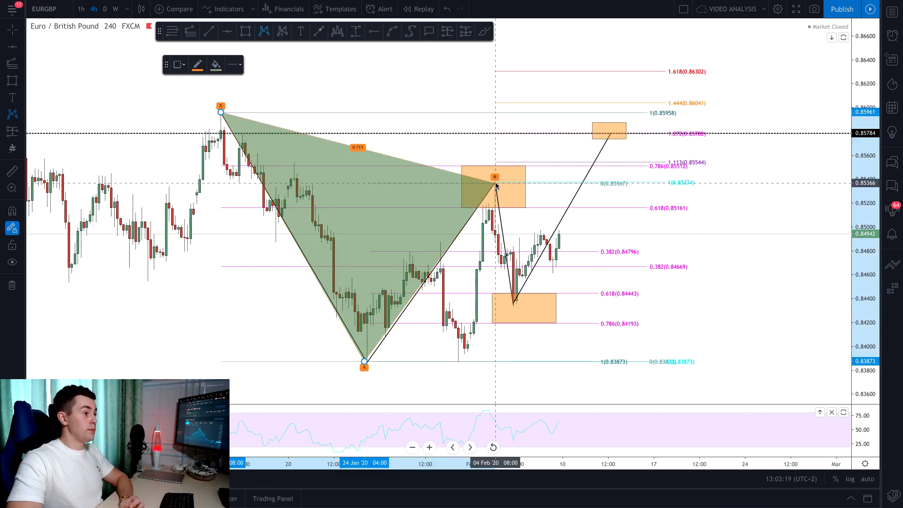
click(496, 184)
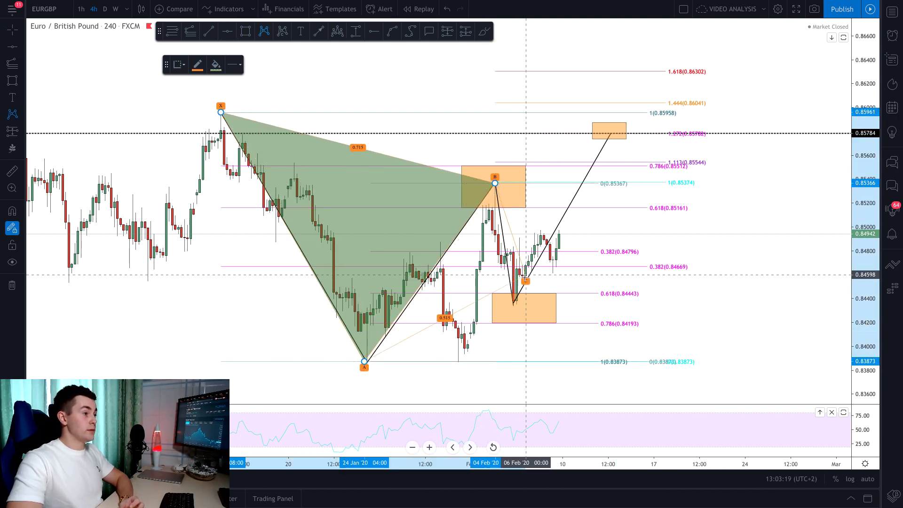
click(518, 301)
click(611, 135)
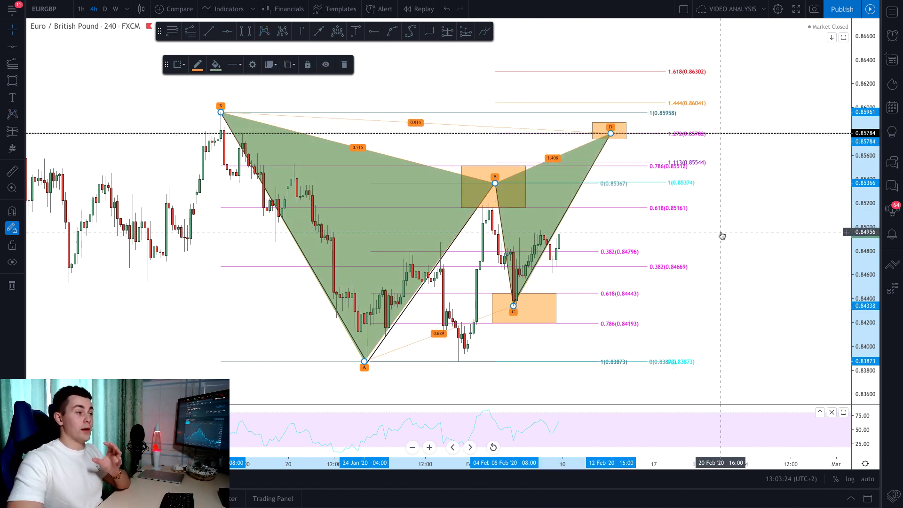
Add a Fib Retracement from the 24 Jan '20 low at 0.83873 up to the point D level at 0.85784, extending to 24 Feb.
drag(723, 236, 749, 235)
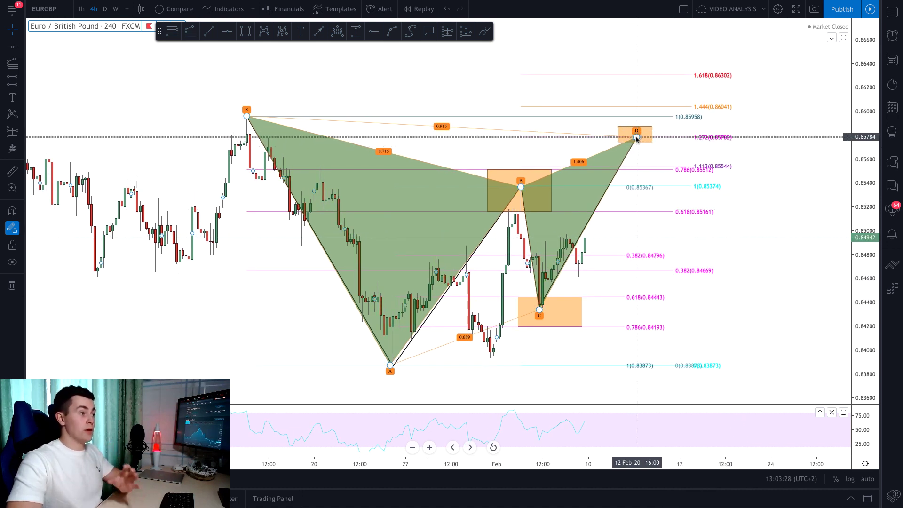
click(172, 32)
click(392, 365)
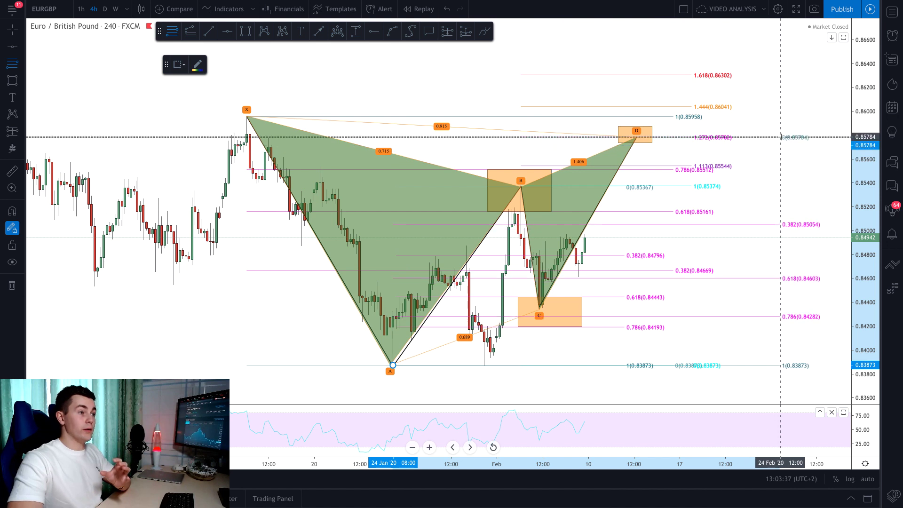
click(781, 137)
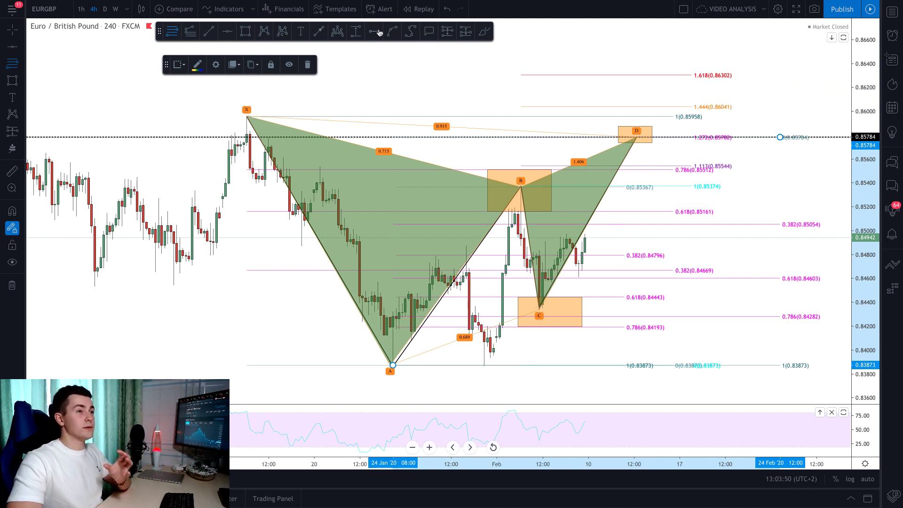
Place a horizontal ray at about 0.86197 and add a short position from point D at 0.85784 with stop 0.86201 and target 0.85059.
key(alt+j)
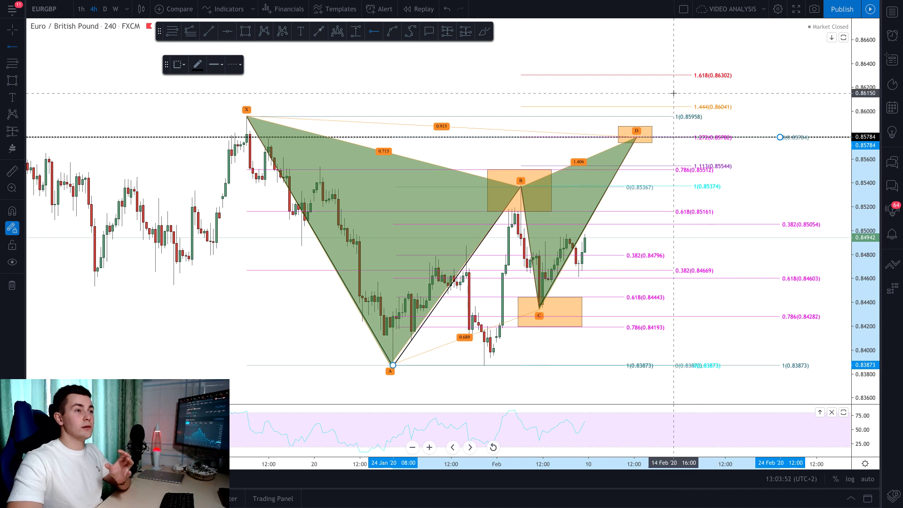
click(655, 88)
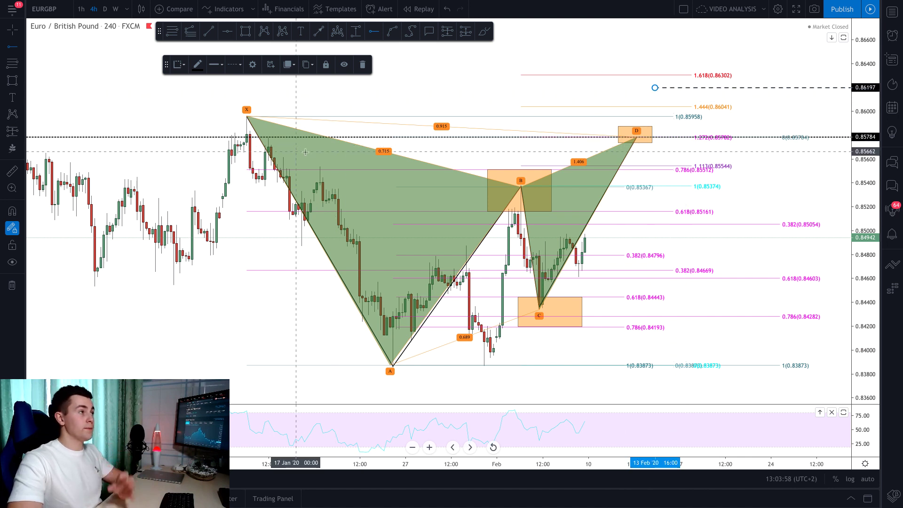
click(446, 32)
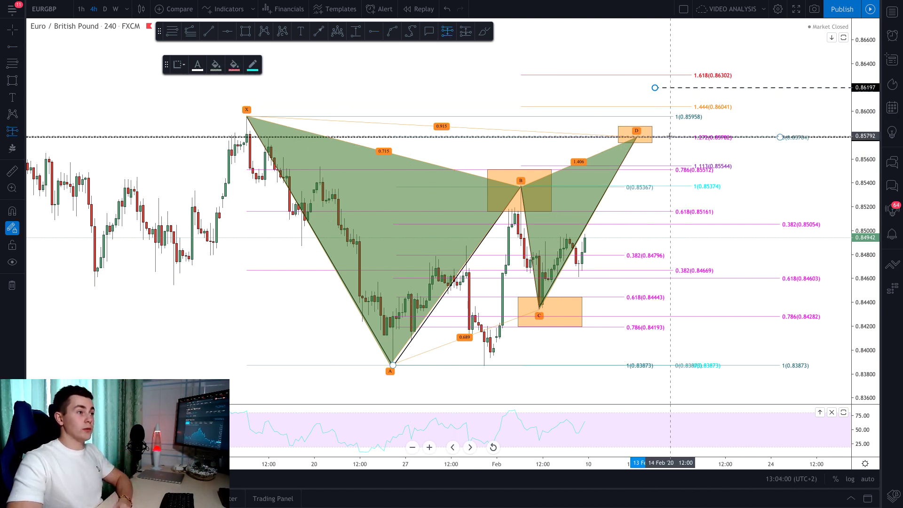
click(637, 138)
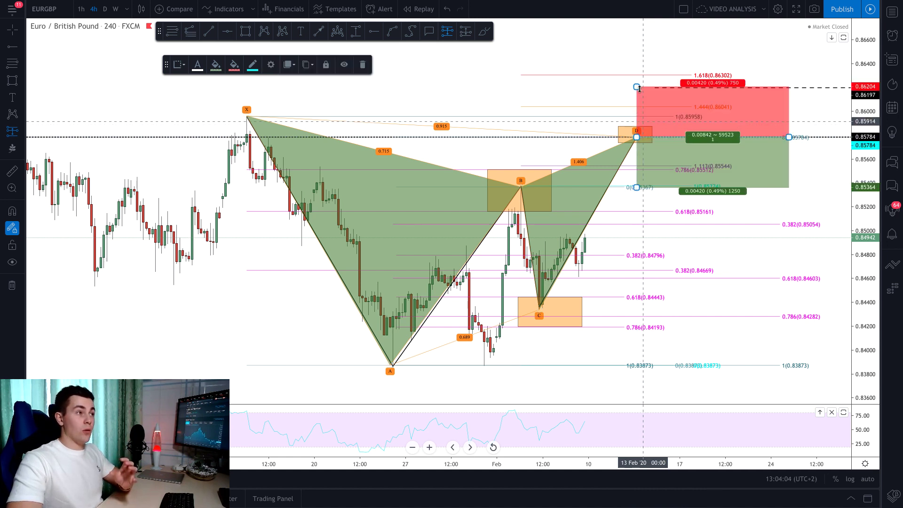
drag(637, 86, 637, 87)
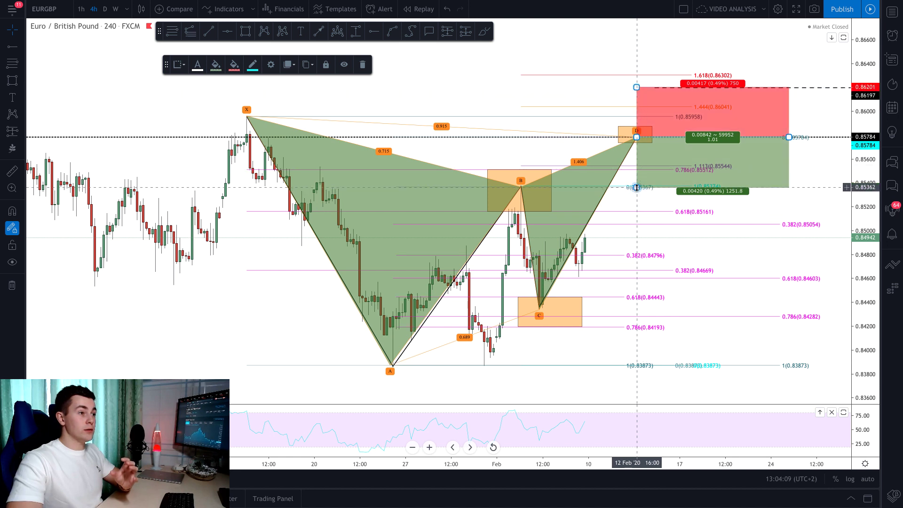
drag(636, 188, 640, 225)
click(796, 195)
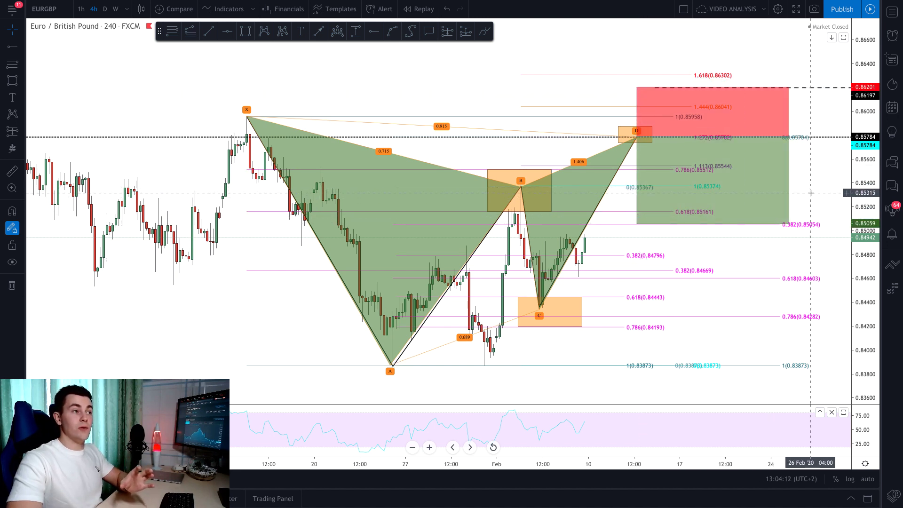
Duplicate the short position directly after the first one and lower the copy's target to the 0.618 retracement at about 0.84606.
drag(795, 195, 740, 198)
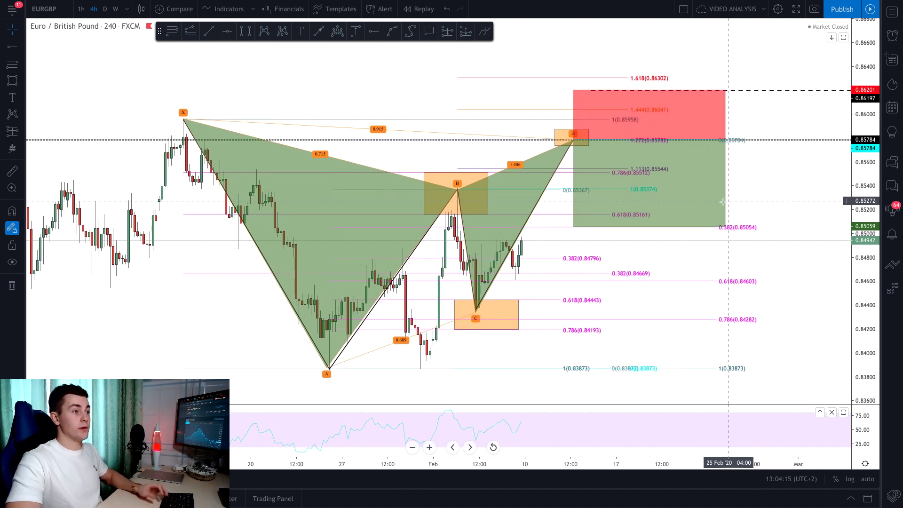
click(728, 201)
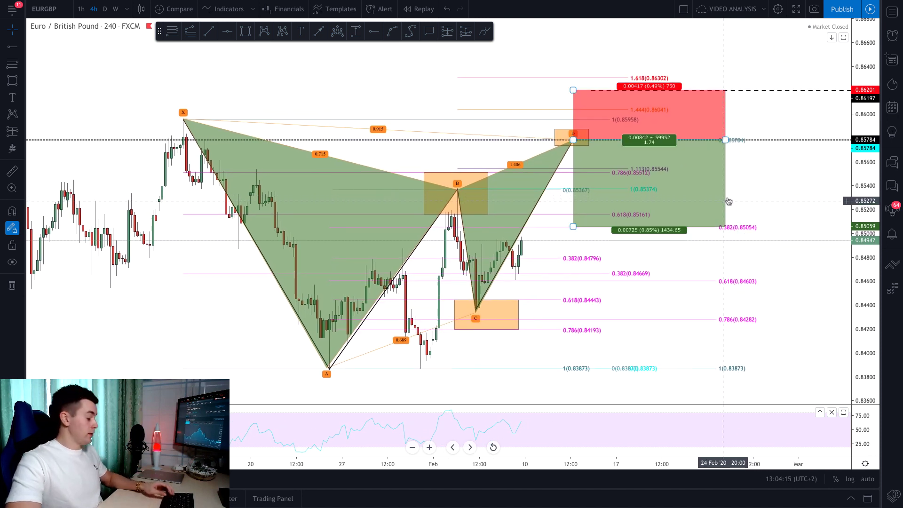
click(687, 174)
drag(686, 174, 800, 165)
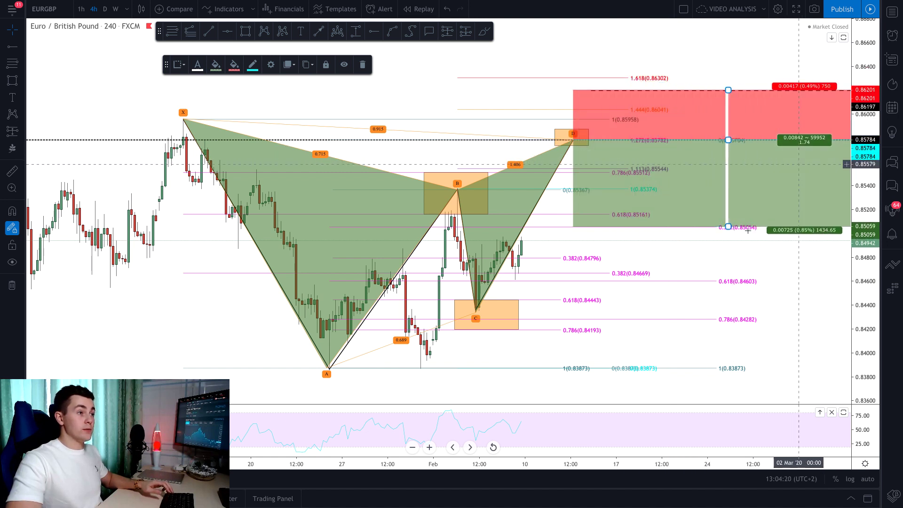
drag(729, 227, 729, 281)
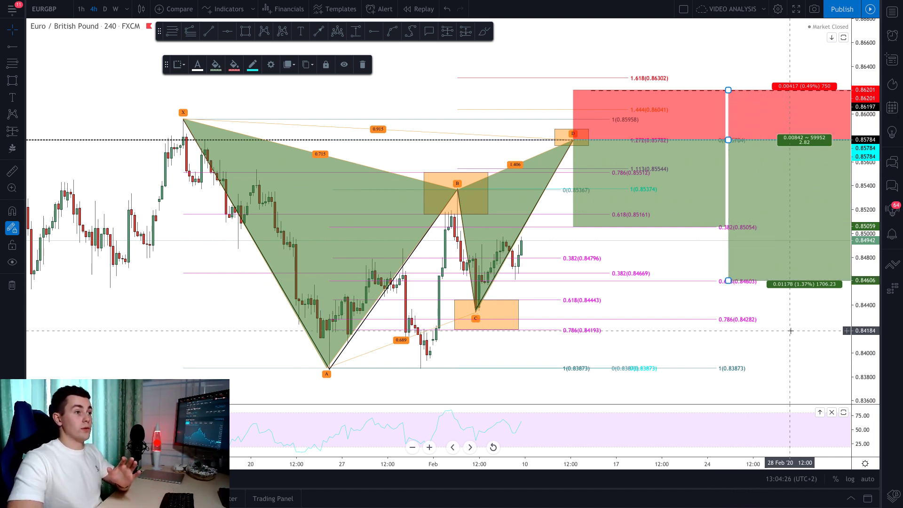
drag(790, 327, 750, 332)
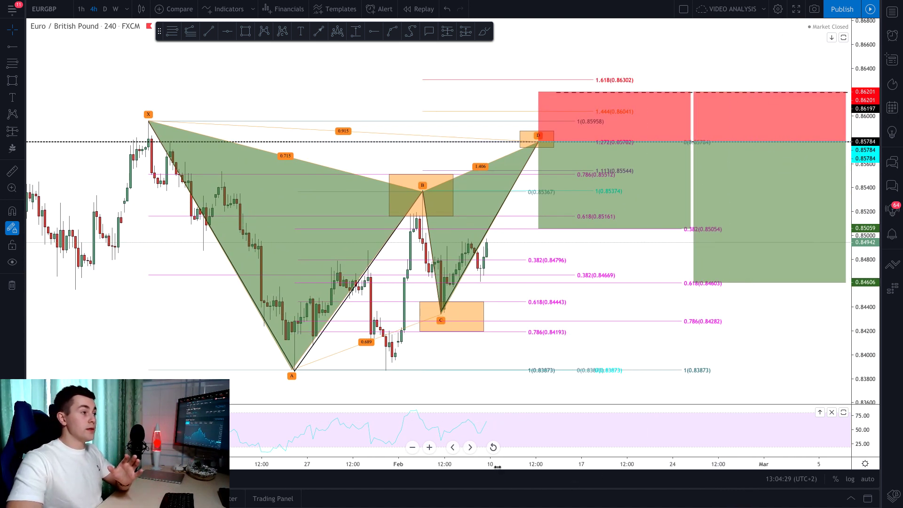
drag(499, 467, 555, 461)
drag(778, 342, 764, 336)
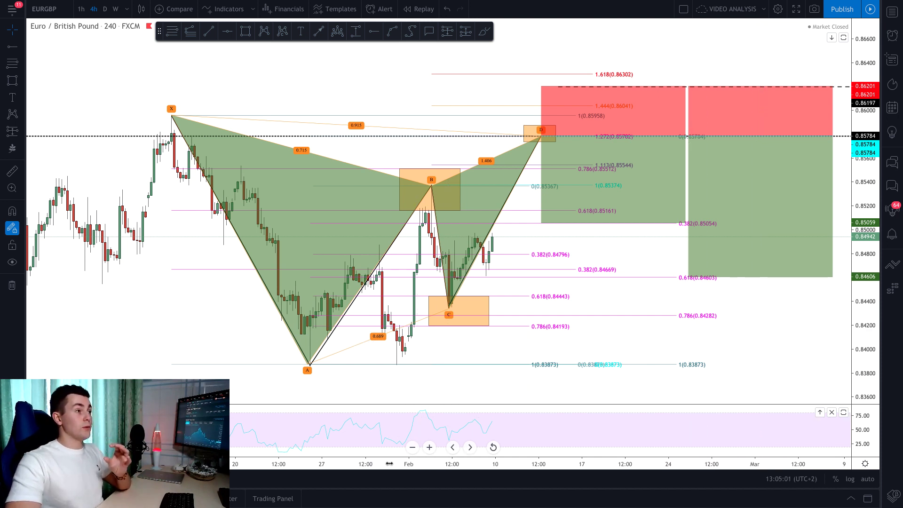
drag(390, 464, 515, 464)
drag(763, 353, 739, 355)
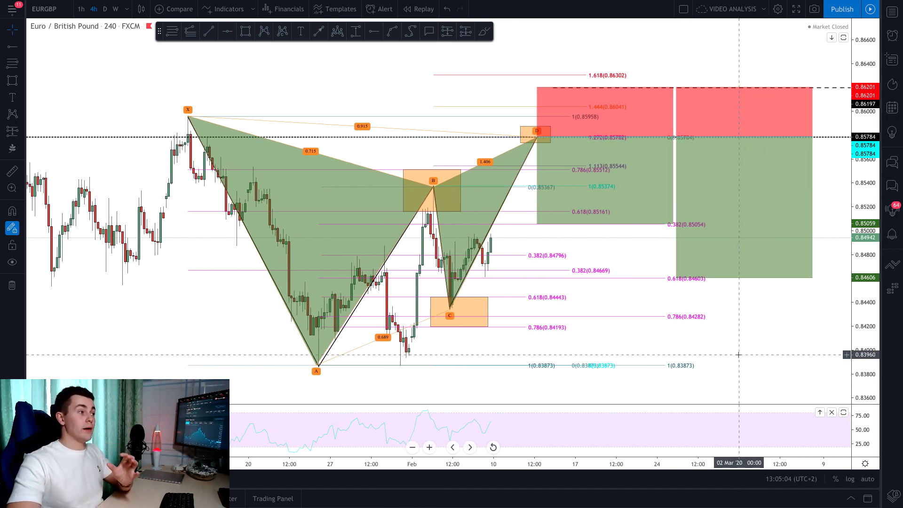